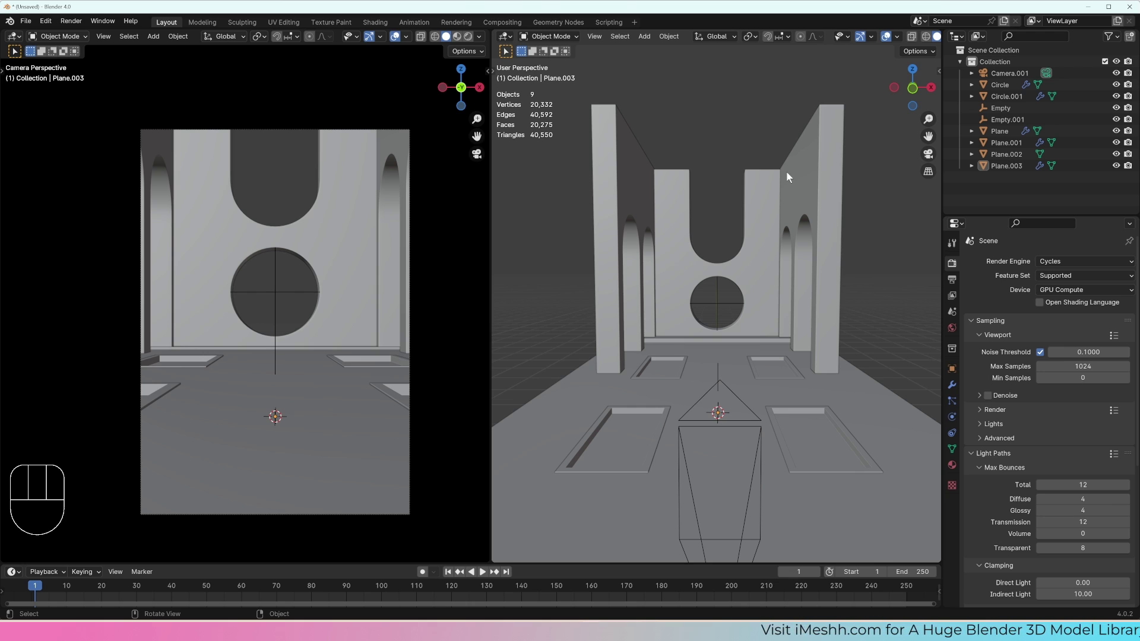
- Preview the courtyard scene in a different viewport shading mode and return to solid shading
key("z")
left_click(775, 247)
mouse_move(782, 244)
middle_mouse_down()
mouse_move(756, 247)
mouse_move(793, 249)
mouse_move(761, 268)
mouse_move(771, 263)
middle_mouse_up()
key("z")
left_click(797, 267)
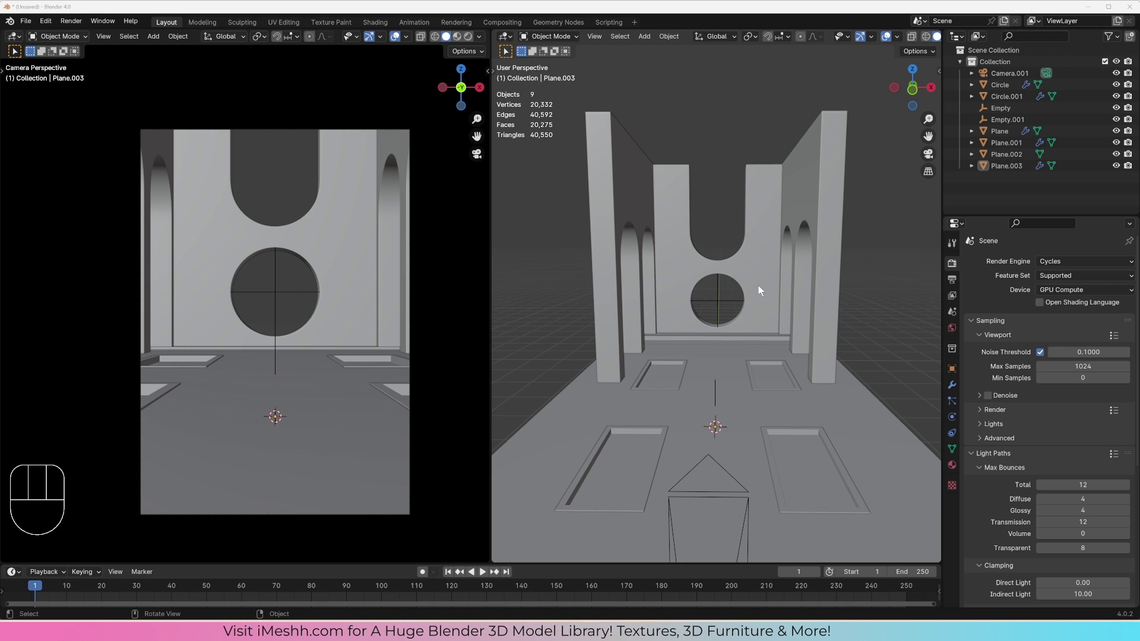
- Remove the scene's existing world and create a new one in its place
left_click(951, 329)
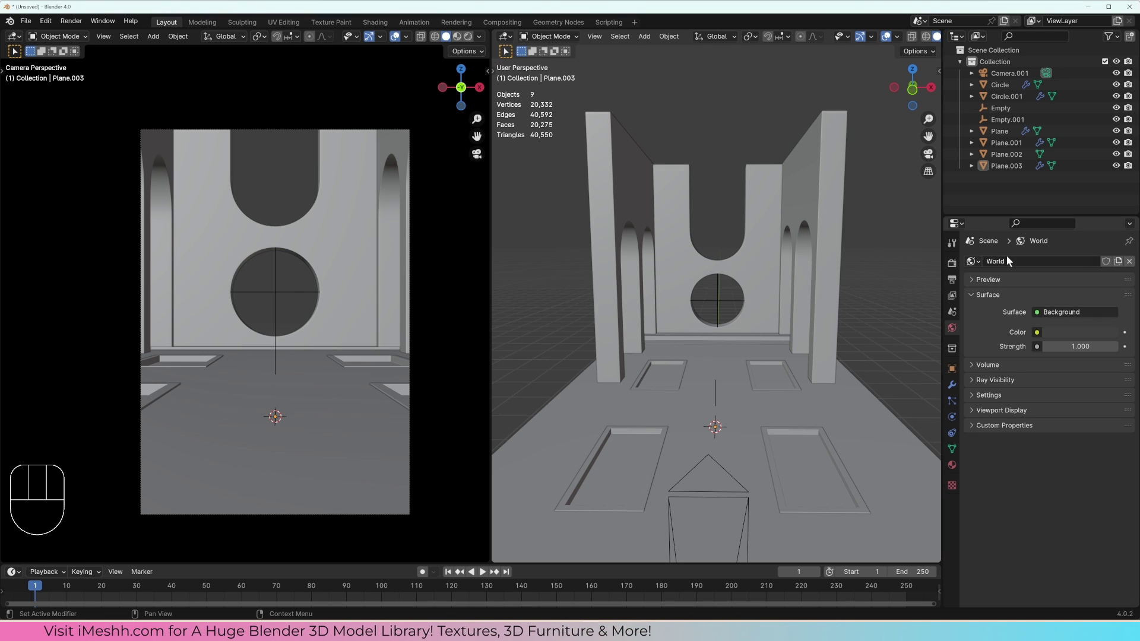
left_click(1129, 261)
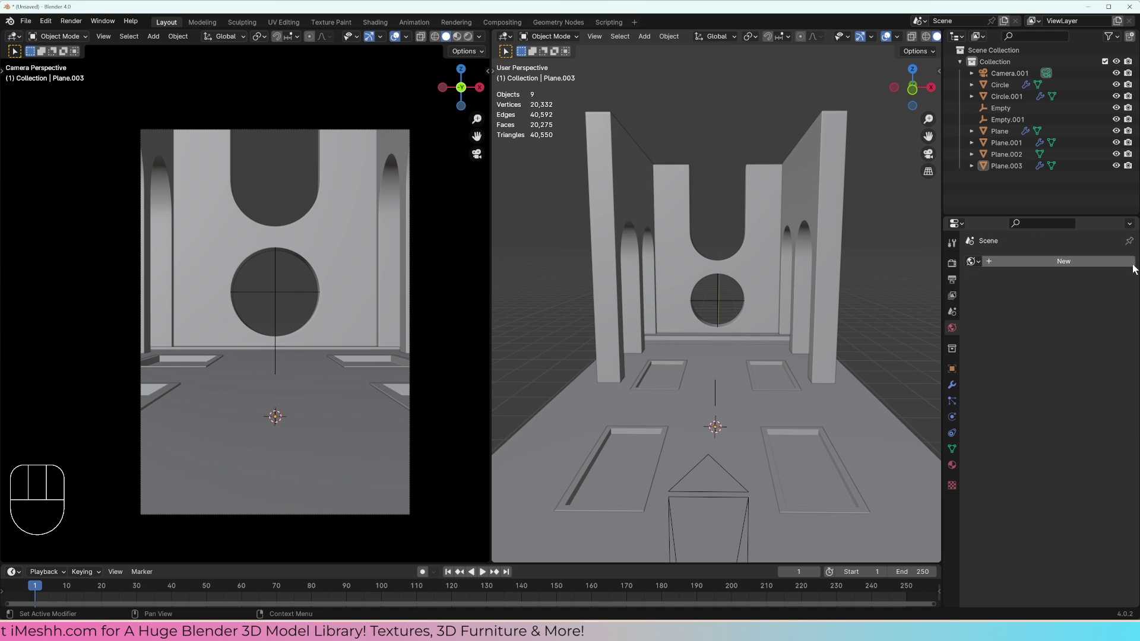
left_click(1061, 261)
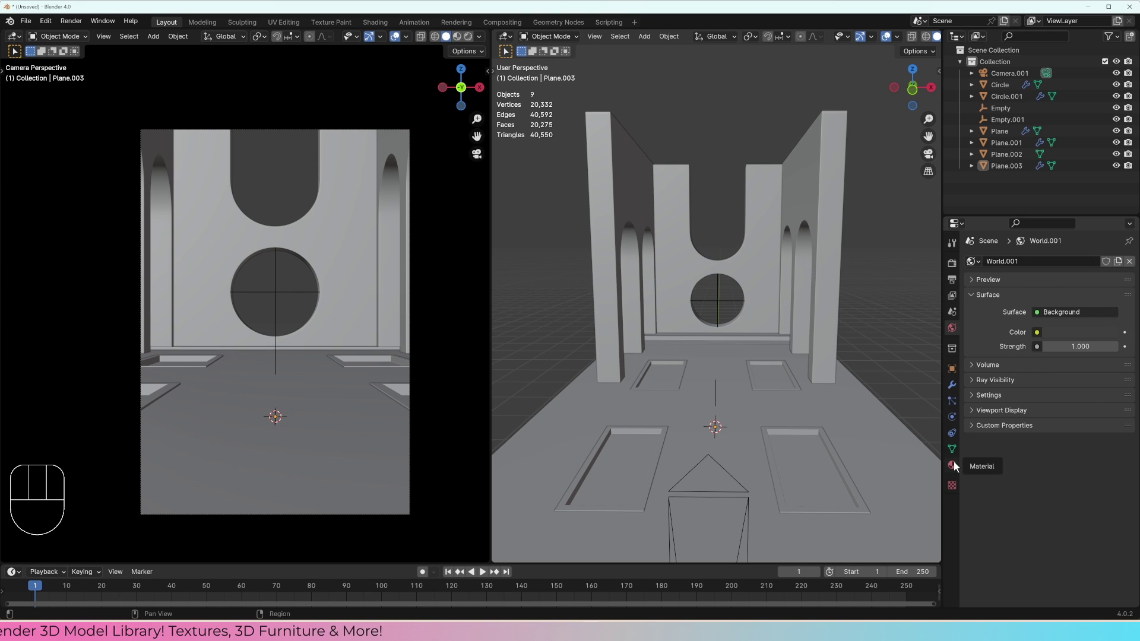
- Create a new material for the back wall with the round opening
left_click(762, 262)
left_click(951, 465)
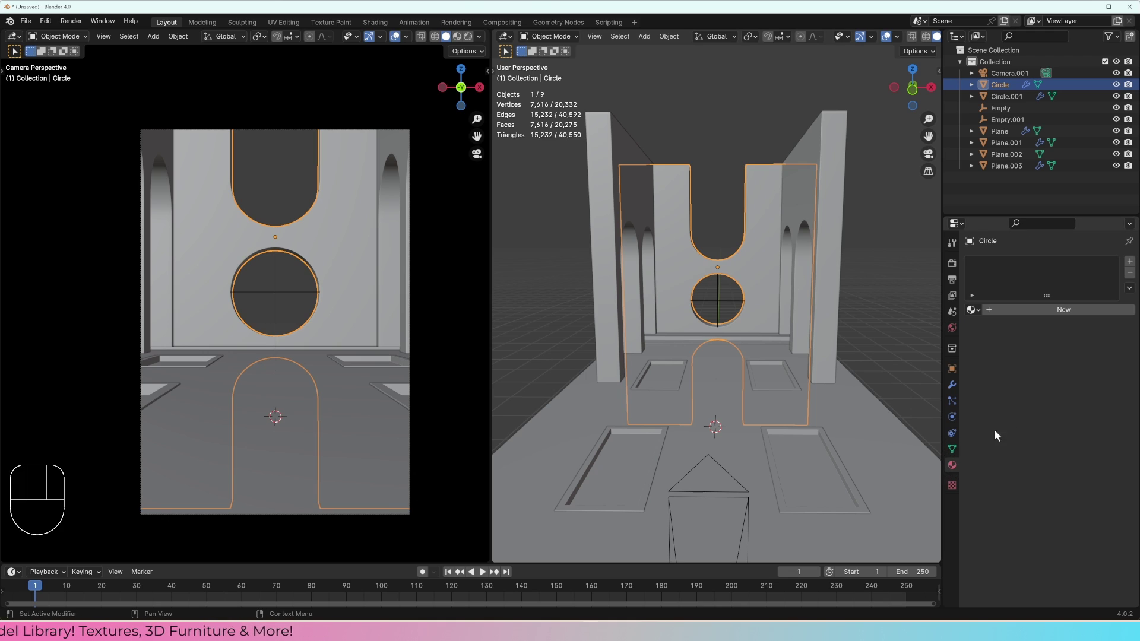
left_click(1044, 312)
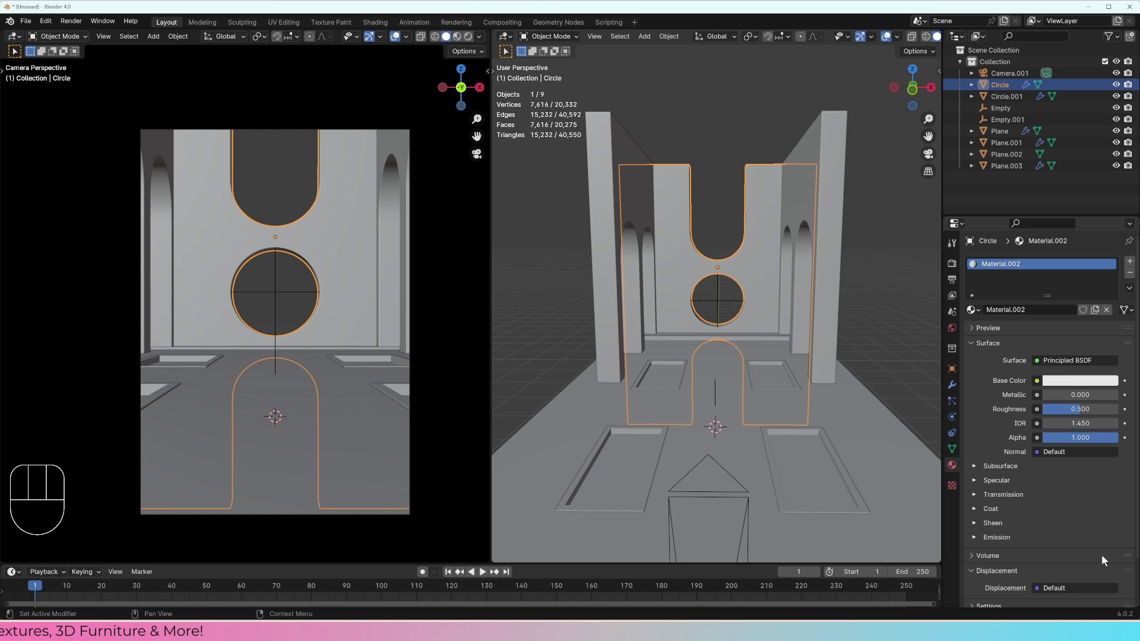
- Turn the perspective viewport into a Shader Editor showing the World nodes, and show the camera view in rendered shading
left_click(953, 328)
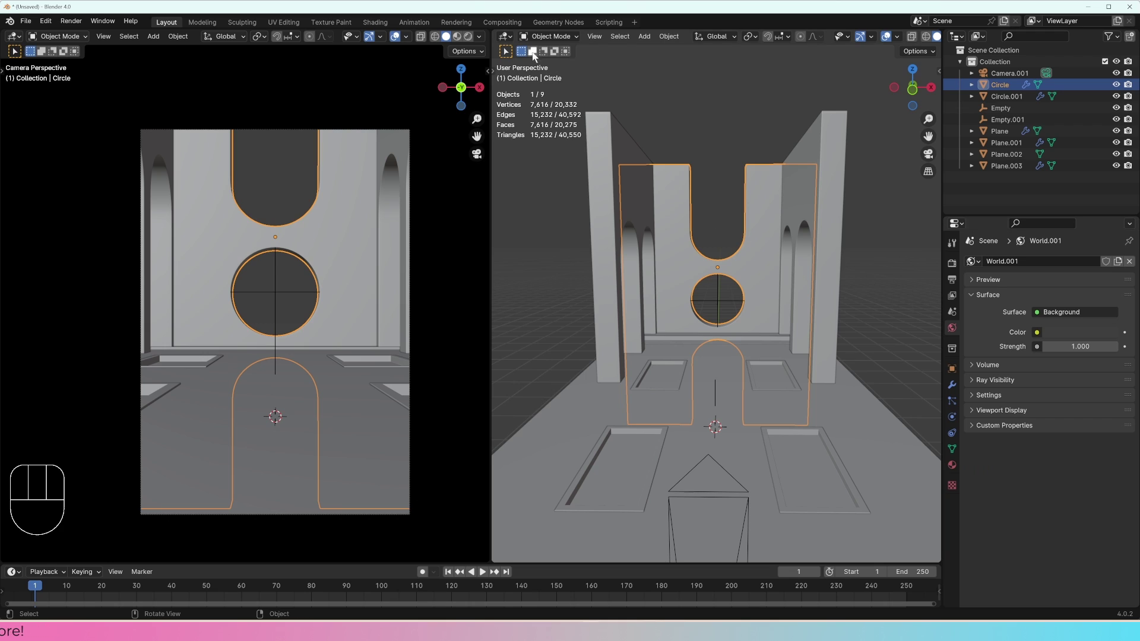
left_click(504, 36)
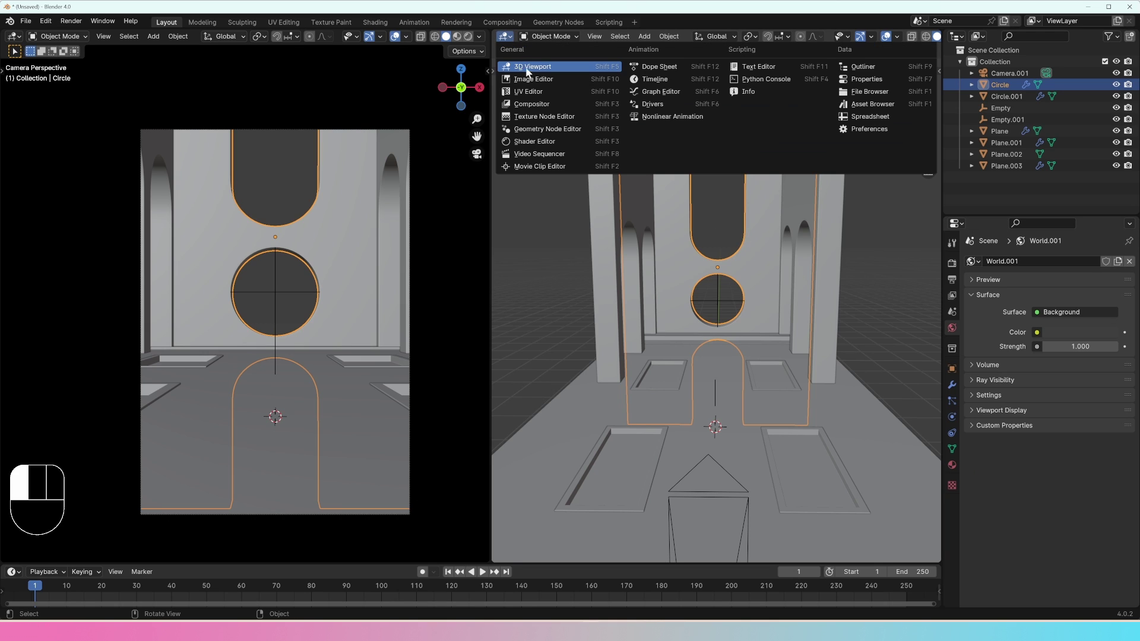
left_click(533, 141)
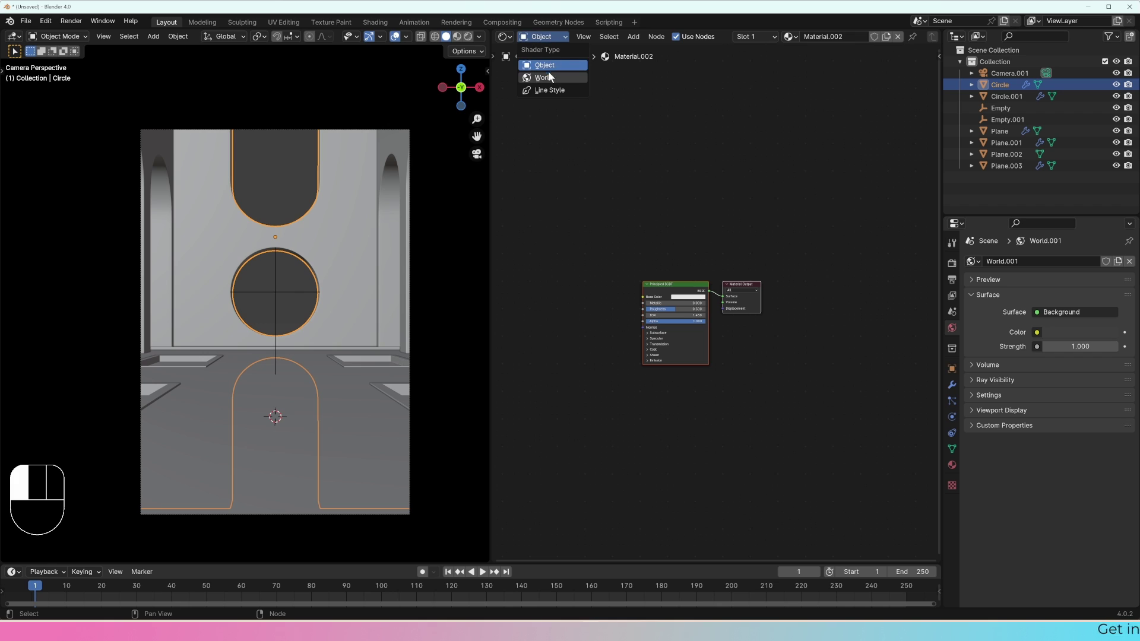
left_click(547, 77)
key("z")
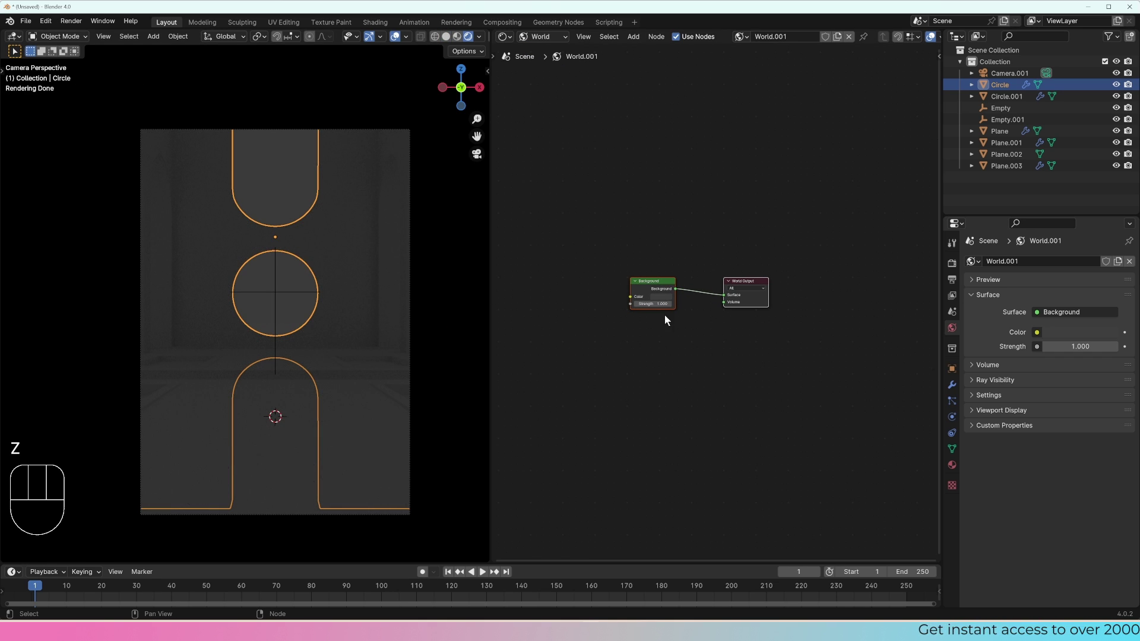
- Set the world Background node's color to a light, slightly pinkish grey
left_click(661, 297)
left_click(693, 241)
left_click(706, 210)
left_click_drag(716, 211, 716, 201)
mouse_move(689, 240)
left_mouse_down()
mouse_move(674, 235)
mouse_move(681, 224)
left_mouse_up()
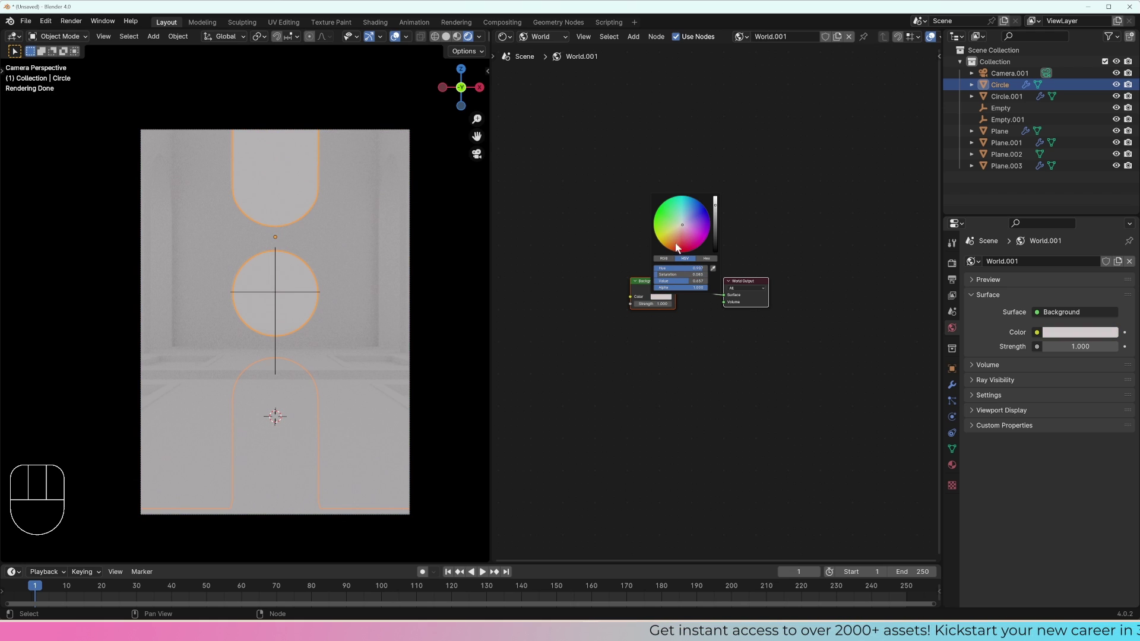
scroll(617, 279, "up", 3)
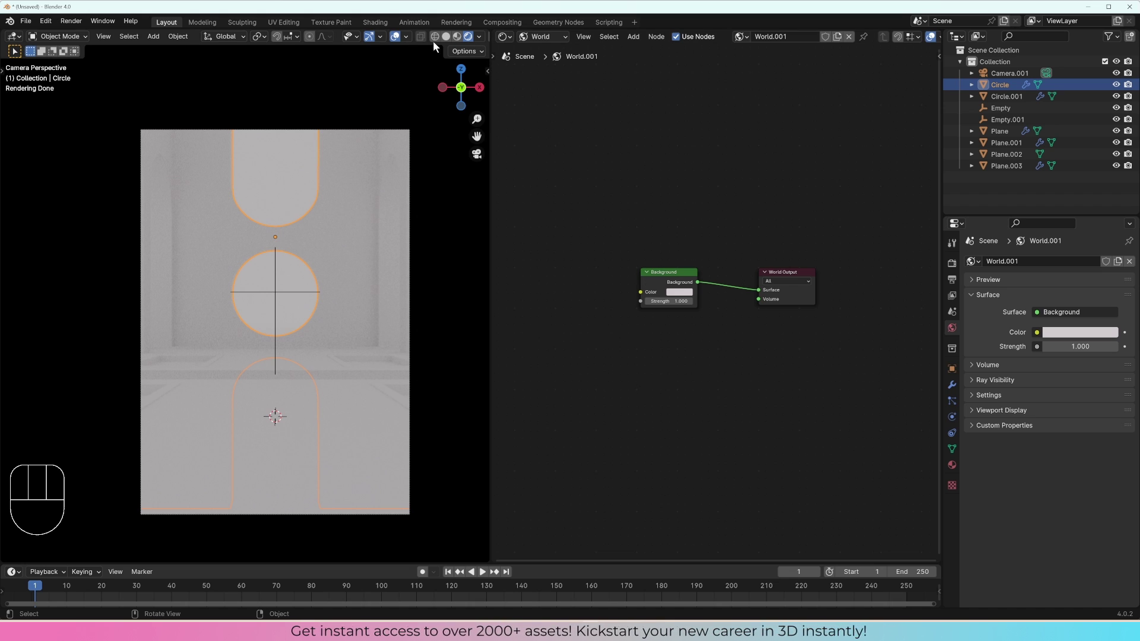
- Switch to the HDR Exterior folder and preview dry_field_8k, ehingen_hillside_4k and a cloud layers image at full size
key("alt+Tab")
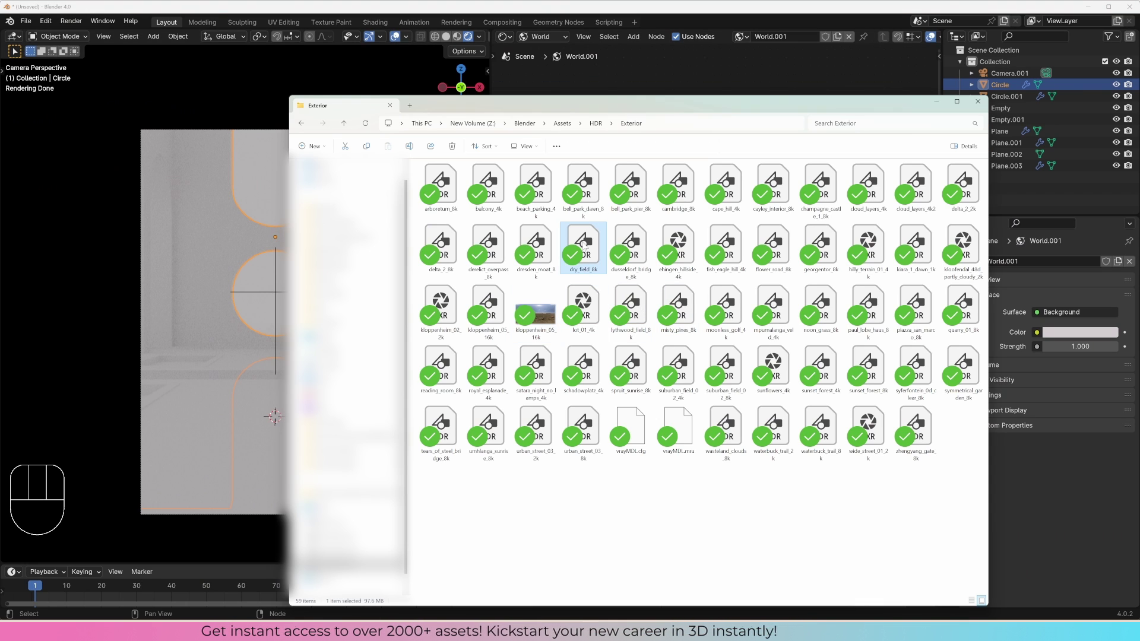
double_click(619, 283)
double_click(517, 282)
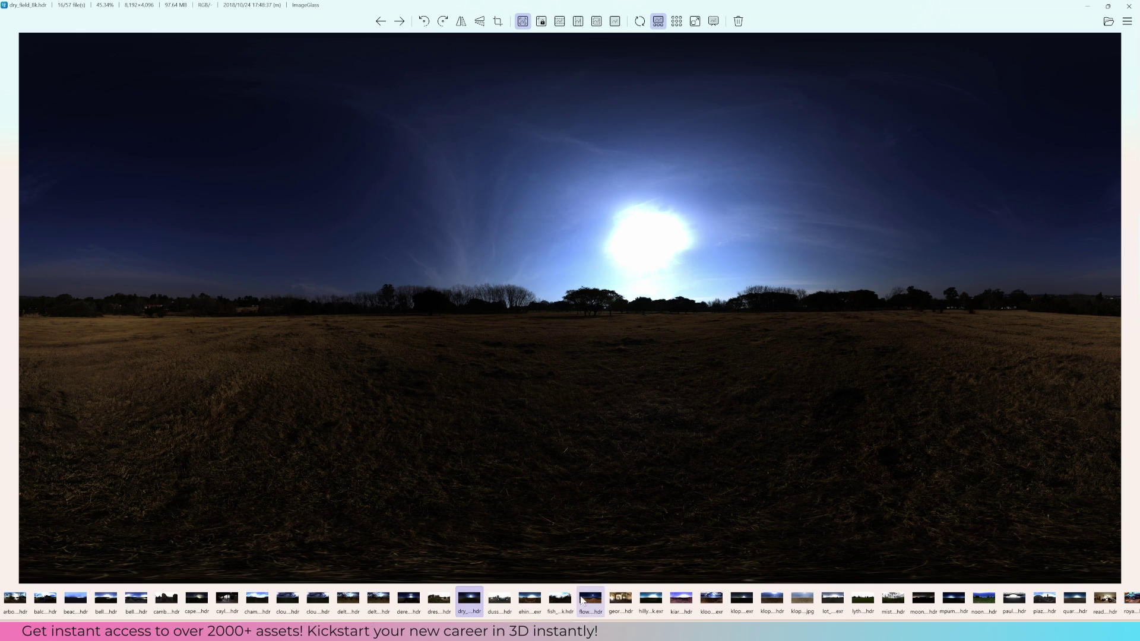
key("Right")
key("Right")
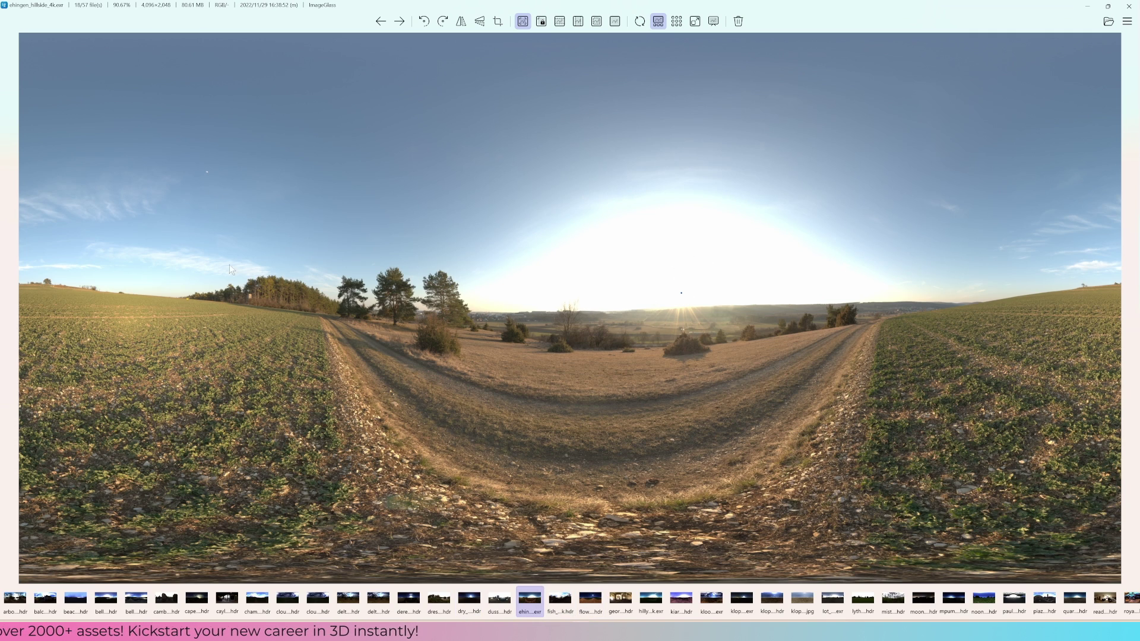
left_click(318, 601)
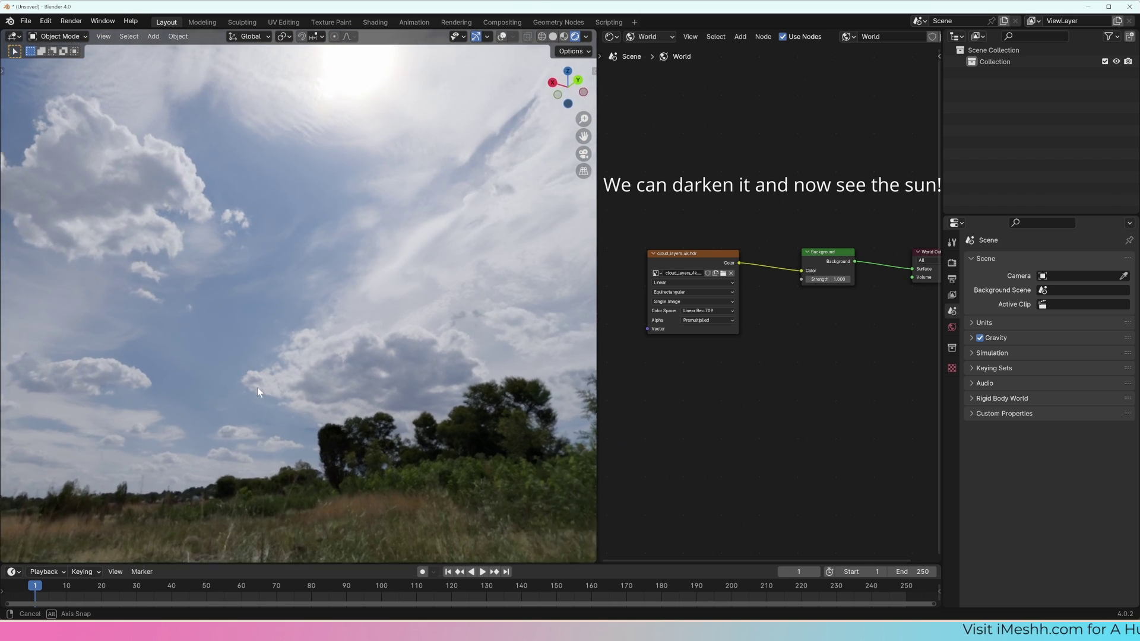
- Compare how changing the Background strength affects the sun and sky in the cloud layers .hdr and the kloppenheim .jpg
middle_click_drag(258, 387, 356, 410)
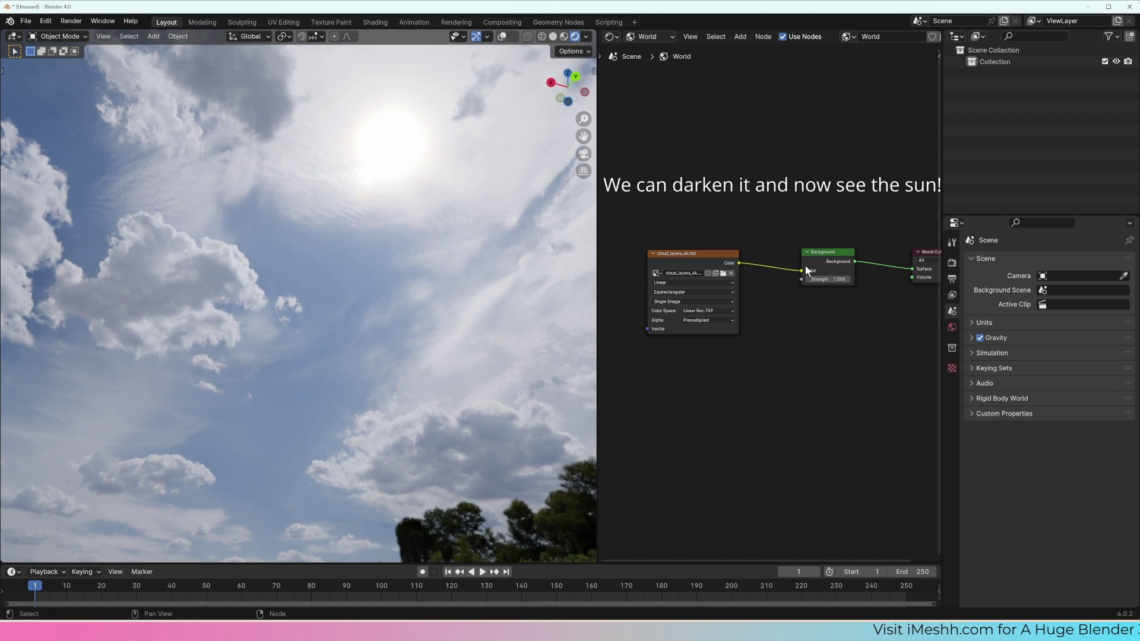
mouse_move(828, 279)
left_mouse_down()
mouse_move(775, 279)
mouse_move(846, 279)
left_mouse_up()
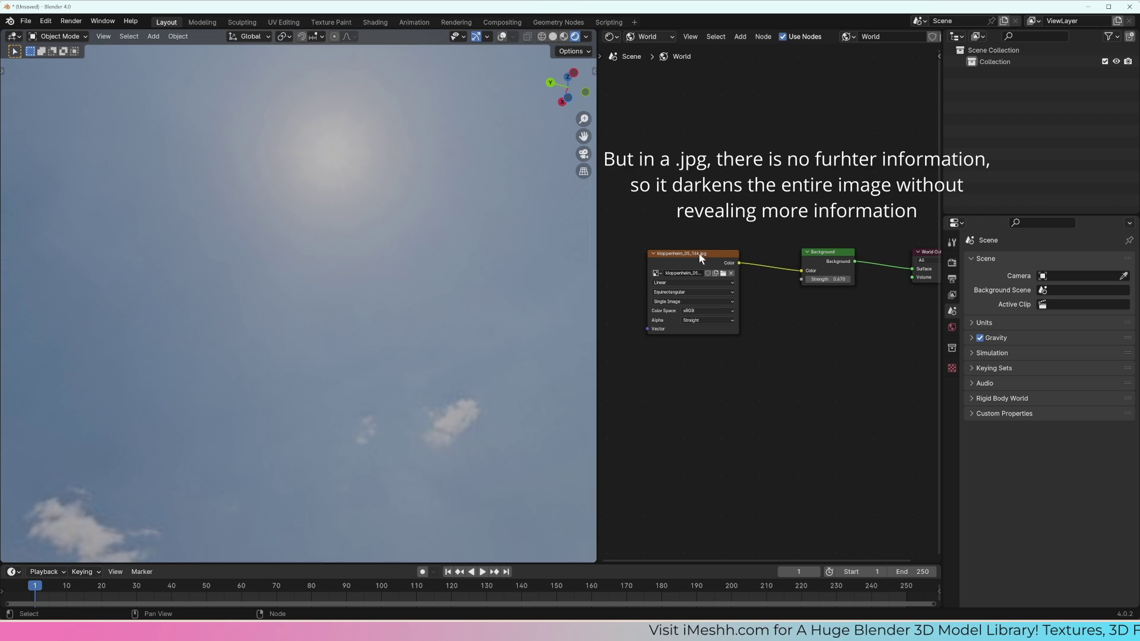
mouse_move(828, 279)
left_mouse_down()
mouse_move(792, 279)
mouse_move(843, 279)
left_mouse_up()
middle_click_drag(333, 321, 466, 363)
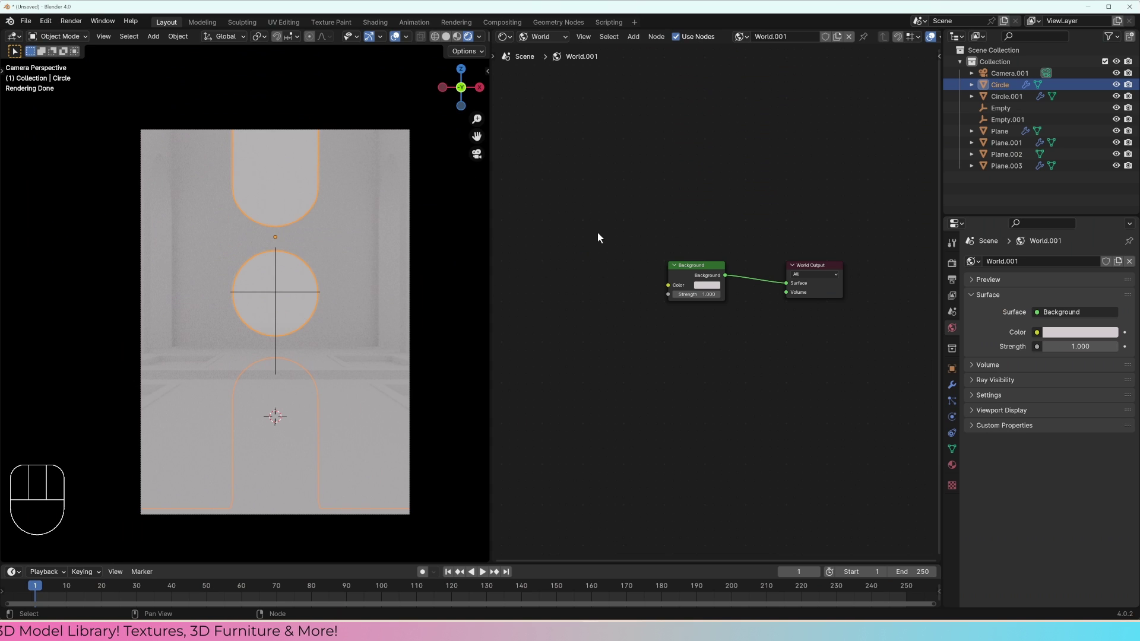
- Add an Environment Texture node, load ehingen_hillside_4k.exr from the Exterior folder, and feed it into the Background color
key("shift+a")
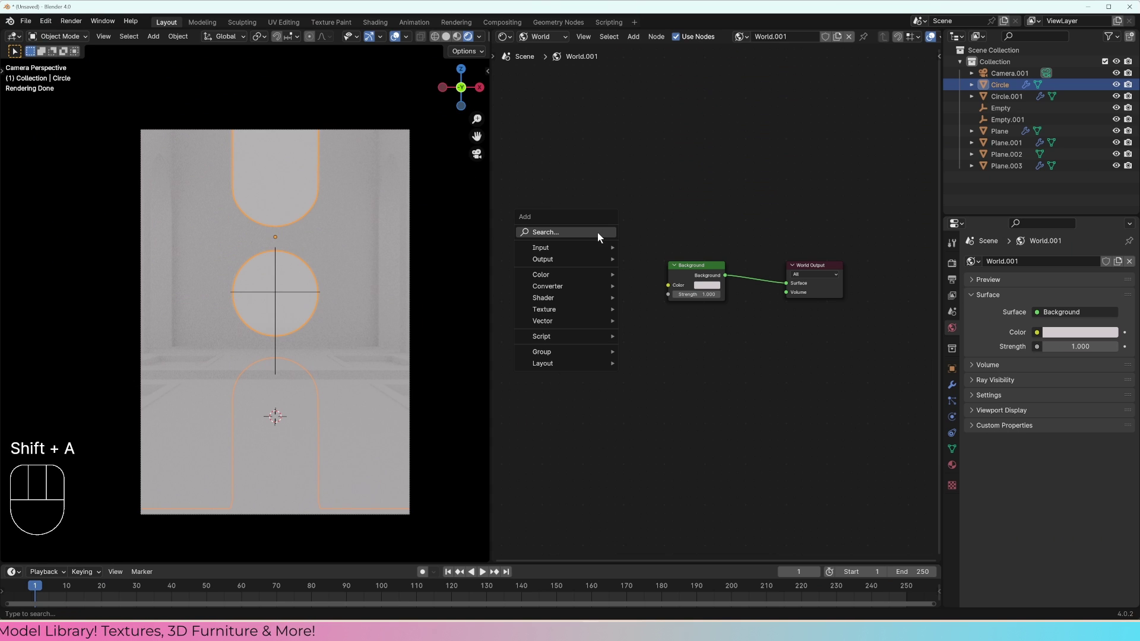
left_click(597, 233)
type("env")
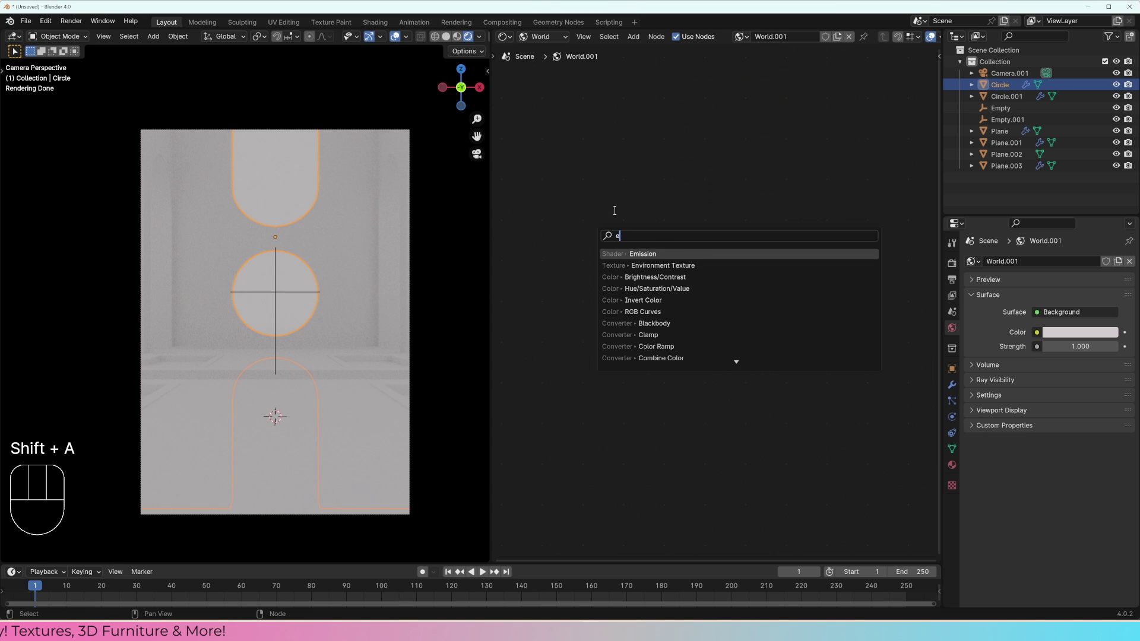
key("Return")
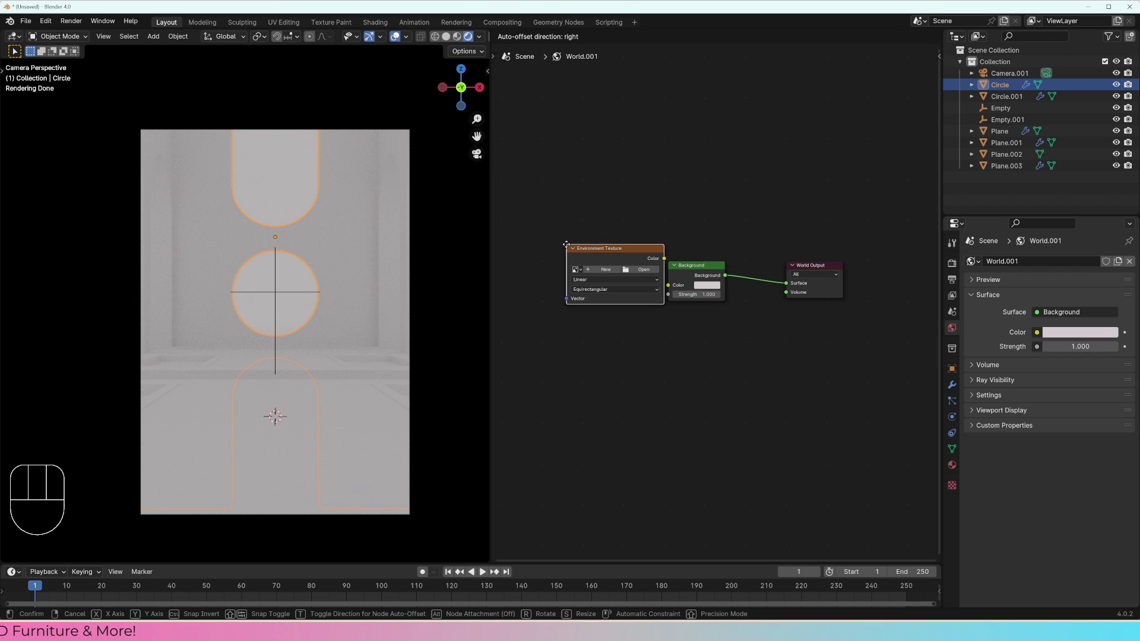
left_click(564, 244)
left_click(635, 269)
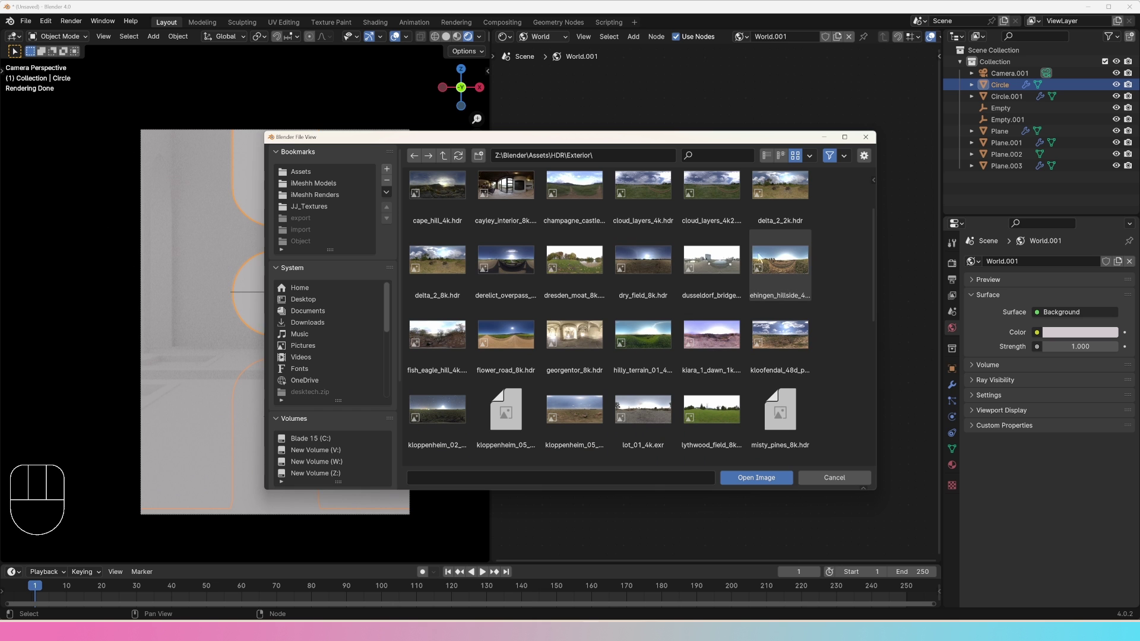
double_click(769, 260)
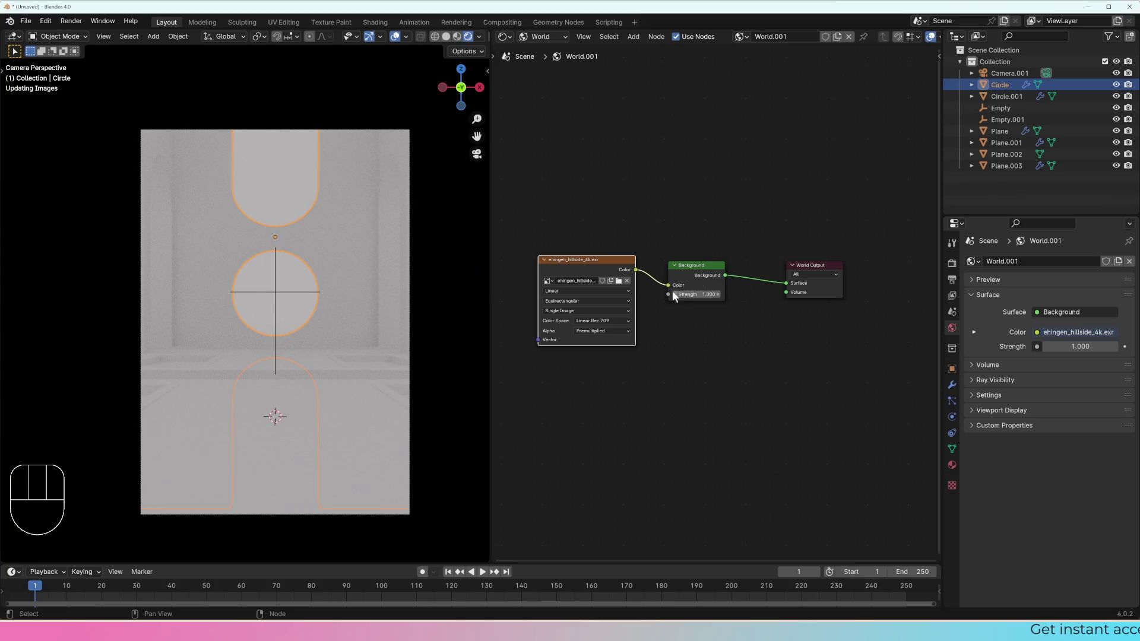
left_click(271, 179)
middle_click_drag(331, 268, 426, 289)
- Add a Mapping node, connect it to the environment texture's Vector input, and widen the node slightly
middle_click_drag(538, 245, 622, 246)
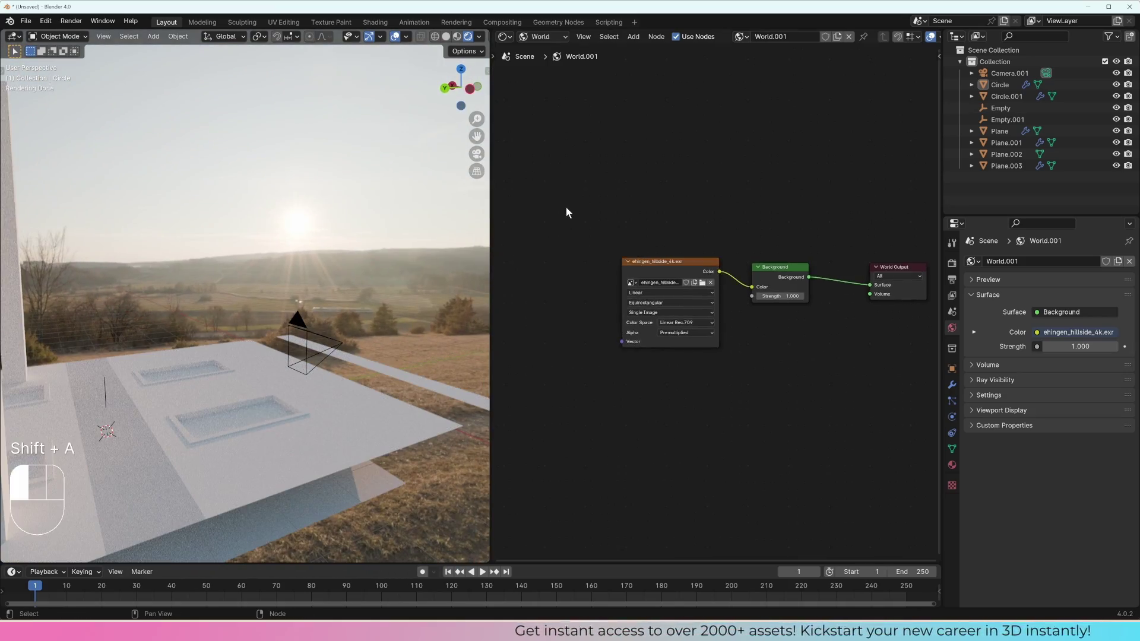
key("shift+a")
left_click(551, 268)
type("map")
key("Return")
left_click(585, 285)
left_click_drag(585, 285, 625, 342)
middle_click_drag(625, 342, 752, 336)
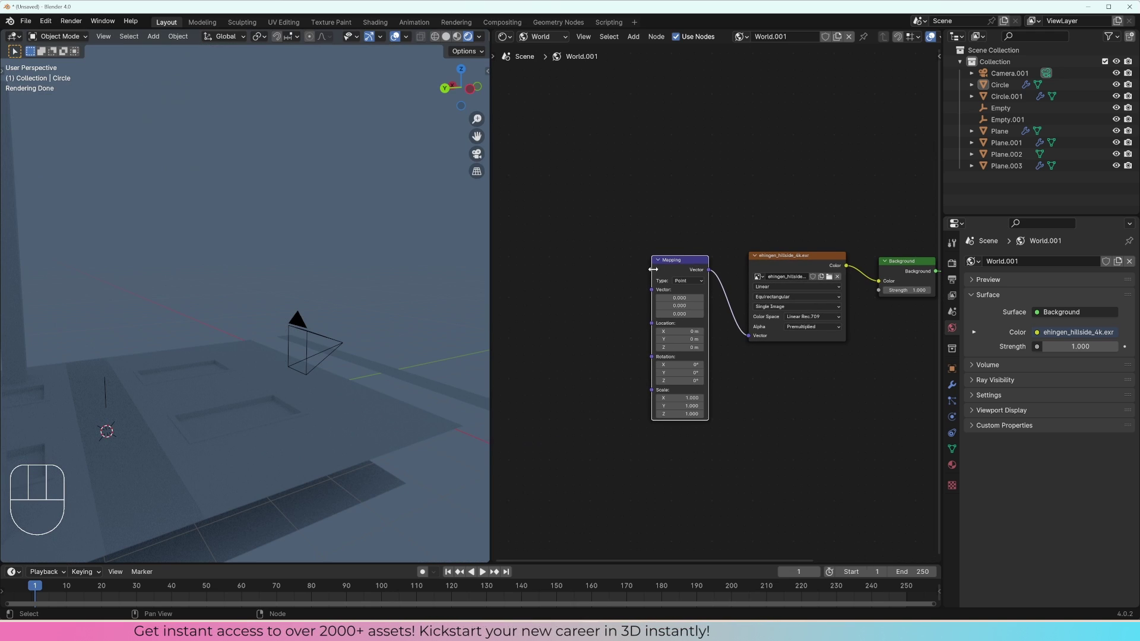
left_click_drag(653, 269, 638, 269)
- Add a Texture Coordinate node and connect its Generated output to the Mapping node's Vector input
key("shift+a")
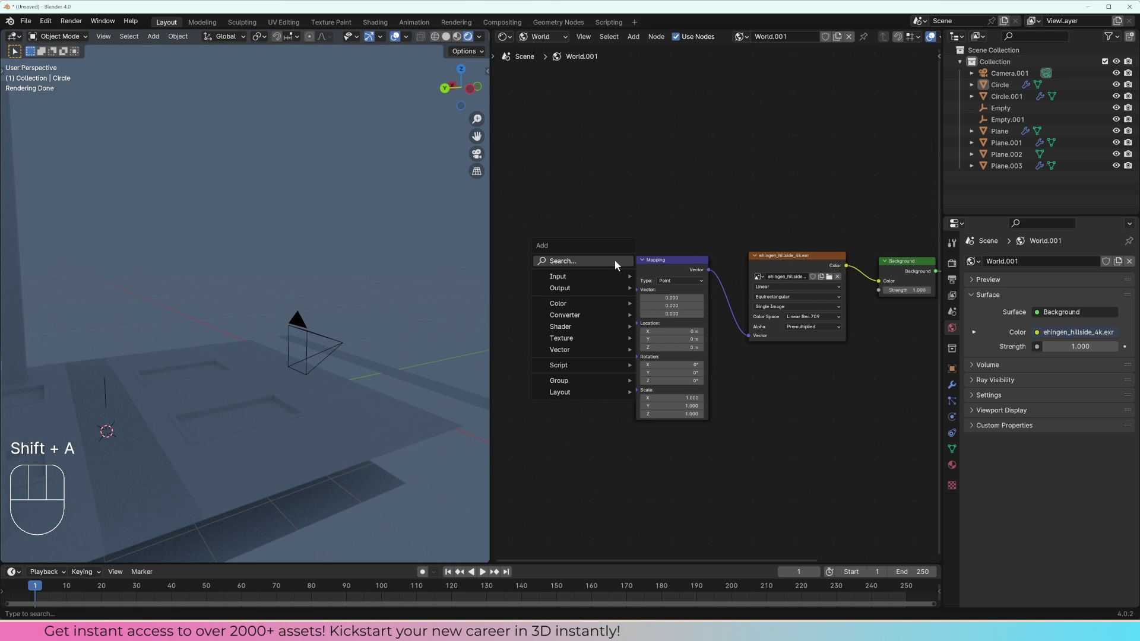
type("textur")
key("BackSpace")
key("BackSpace")
key("BackSpace")
type("ture co")
key("Return")
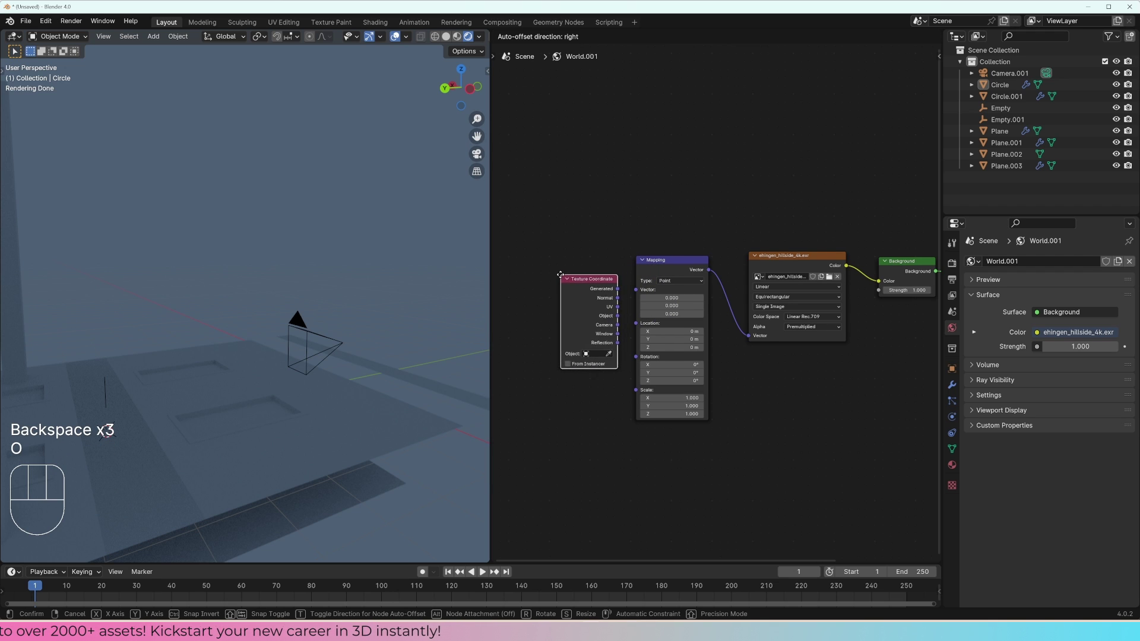
left_click(552, 277)
left_click_drag(814, 206, 550, 427)
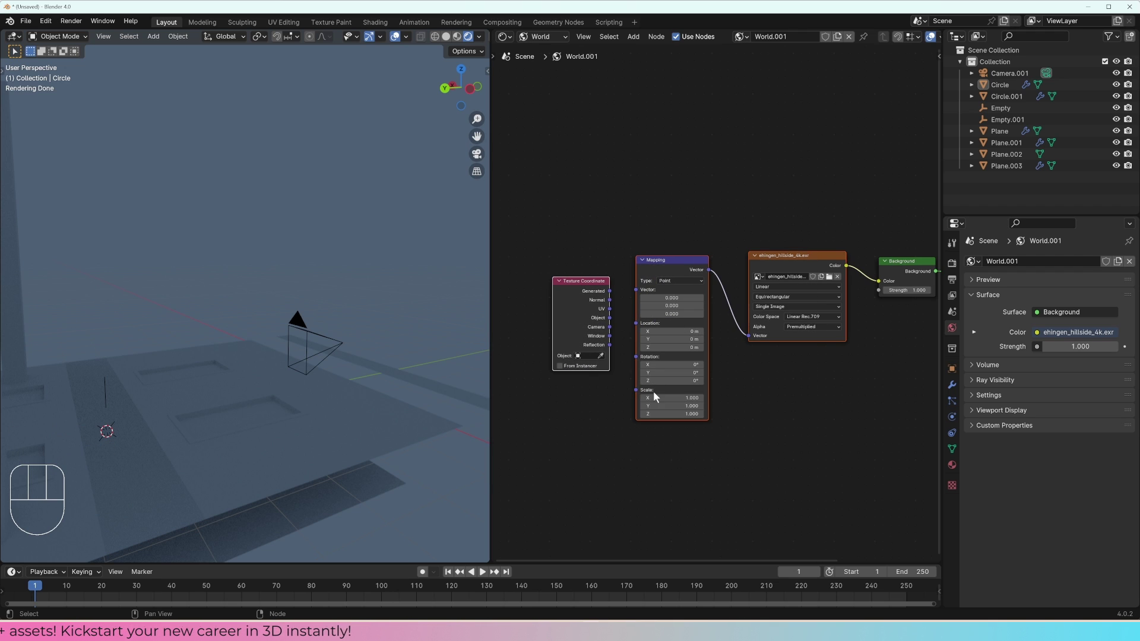
left_click(593, 247)
left_click_drag(600, 312, 636, 290)
- Nudge the environment texture and Mapping nodes slightly up and closer to the Texture Coordinate node
middle_click_drag(415, 335, 368, 328)
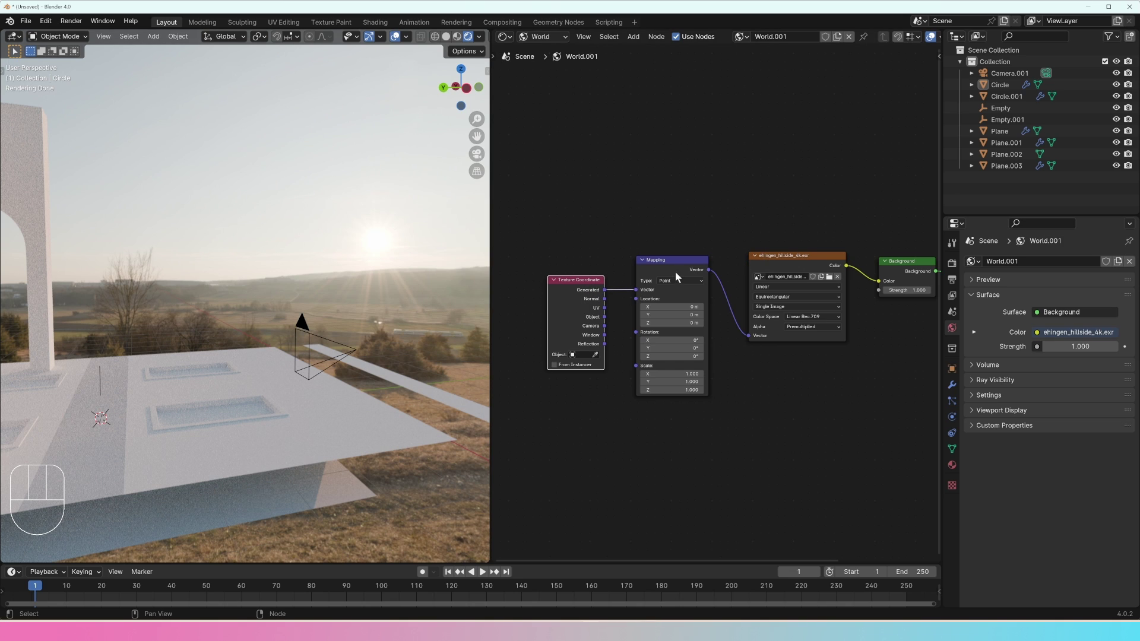
left_click_drag(785, 264, 775, 258)
left_click_drag(675, 268, 674, 266)
- Try shifting the environment image with the Mapping node's location values
key("BackSpace")
mouse_move(669, 313)
left_mouse_down("shift")
mouse_move(698, 313)
mouse_move(662, 313)
left_mouse_up("shift")
middle_click_drag(267, 332, 190, 333)
left_click_drag(671, 306, 673, 307, "shift")
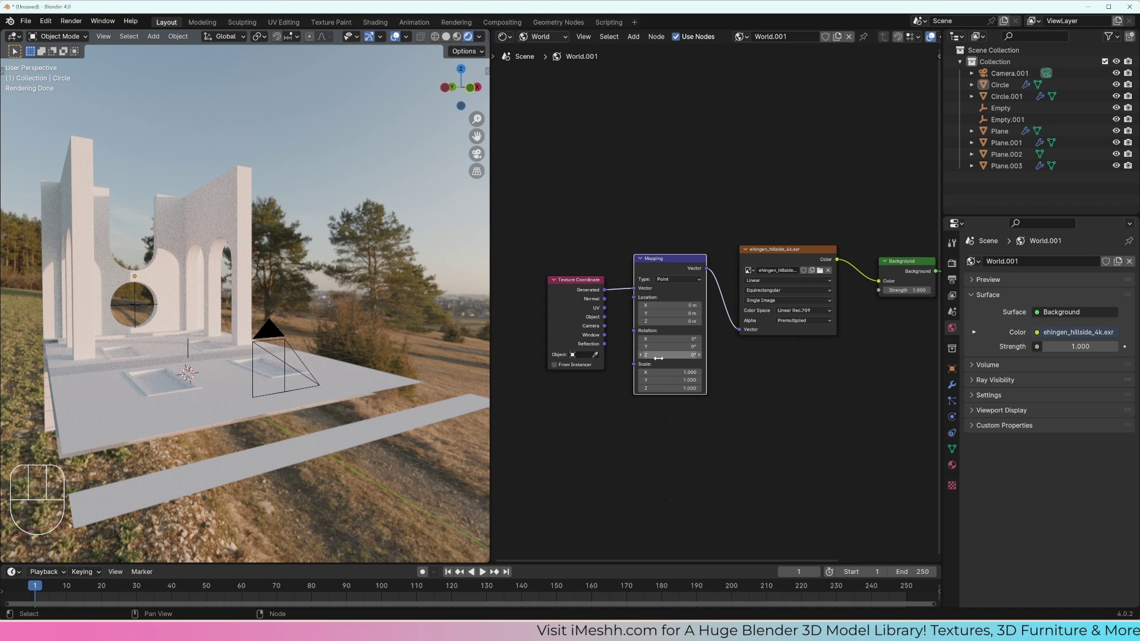
- Set the Mapping node's Z rotation to -117° while viewing the scene through the camera
left_click_drag(669, 346, 606, 354)
key("KP_0")
left_click_drag(670, 354, 589, 354)
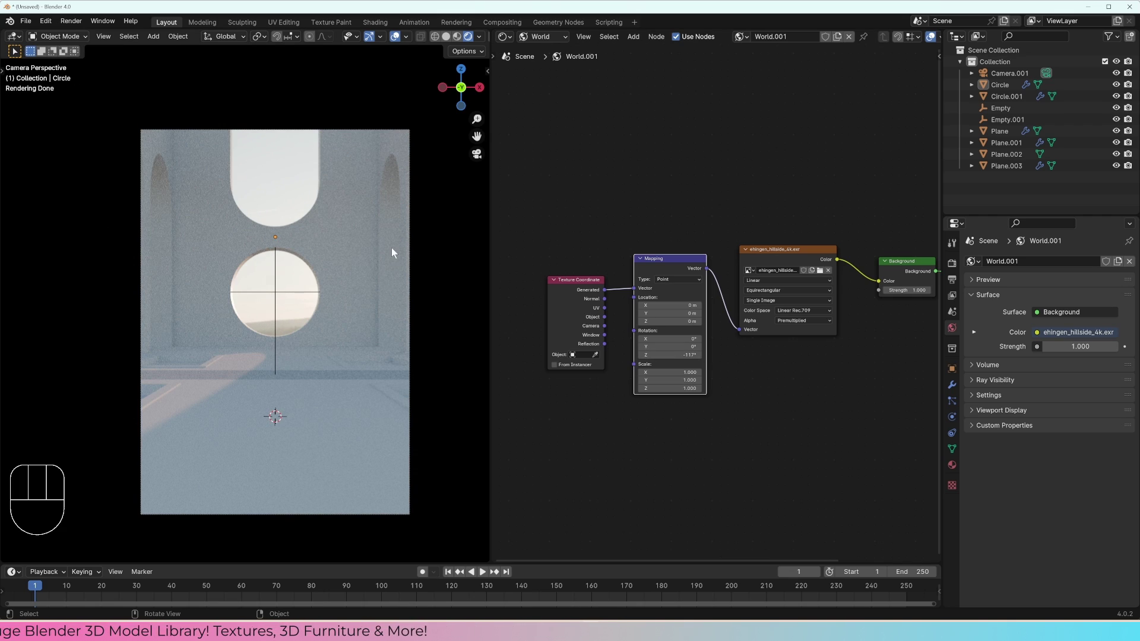
- Lower the world Background strength to 0.030 with the sun behind the building in view
middle_click_drag(483, 252, 299, 239)
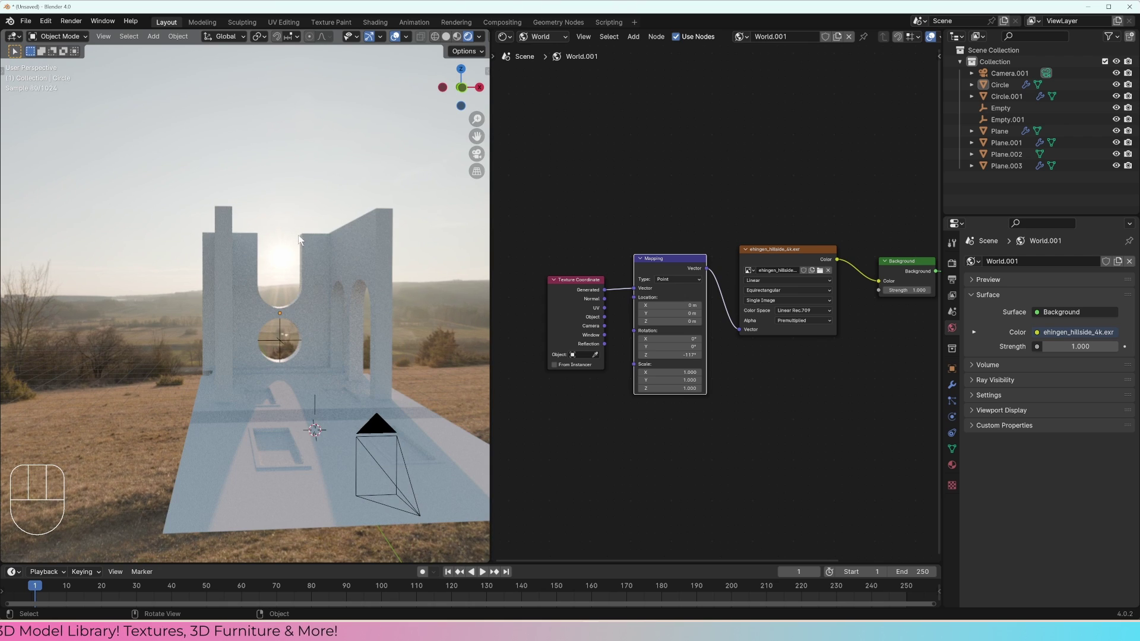
middle_click_drag(601, 288, 543, 288)
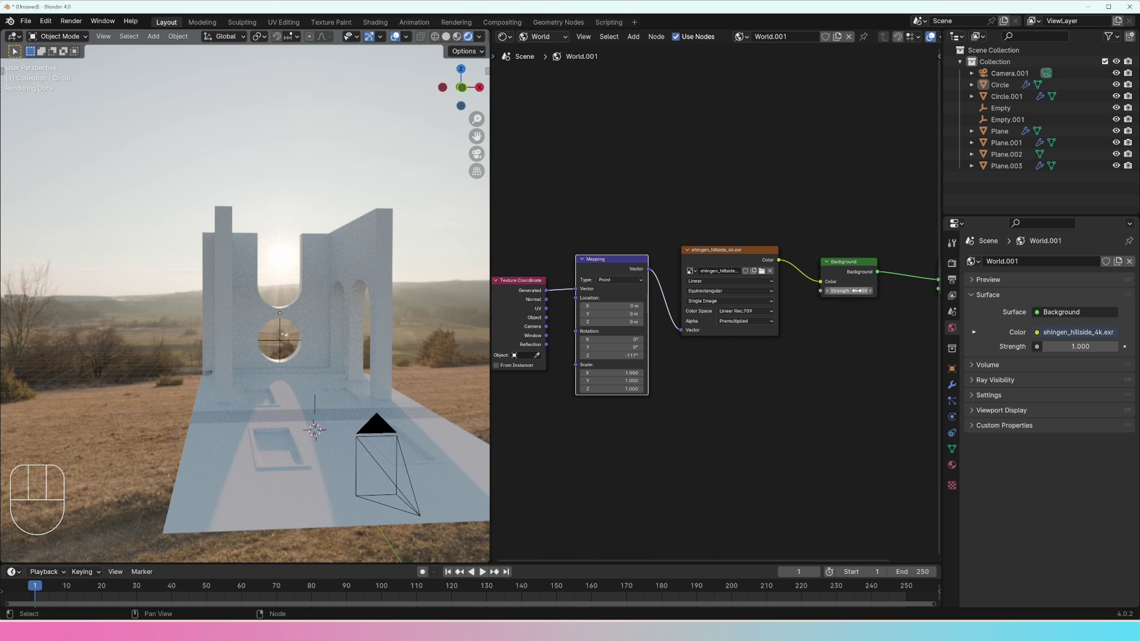
left_click_drag(1080, 346, 1018, 346, "shift")
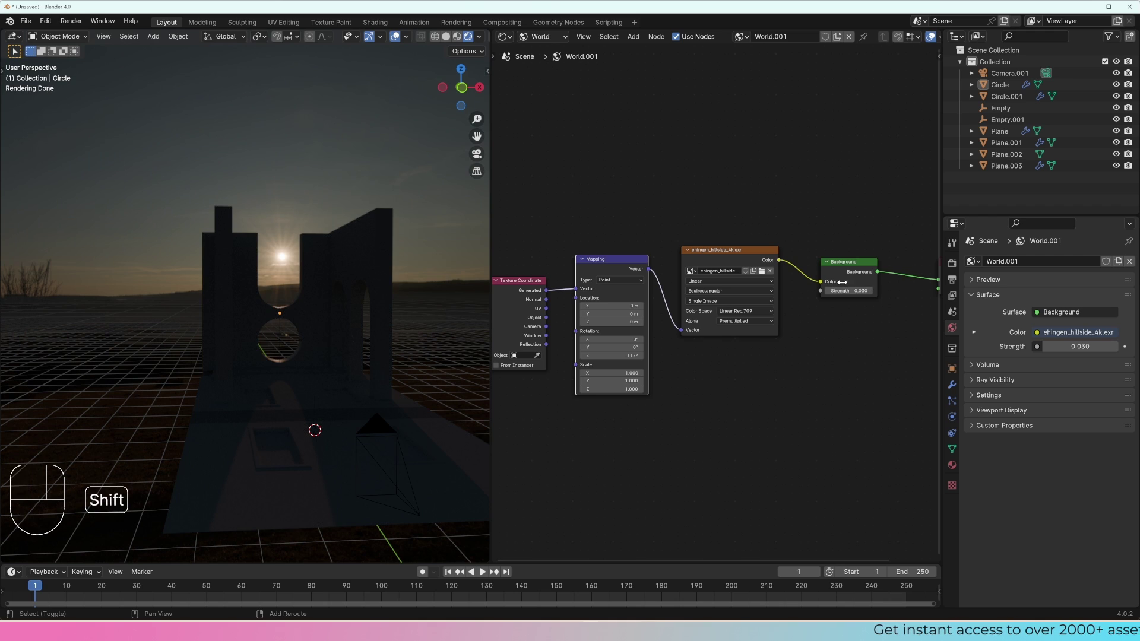
- Hide the viewport overlays and reset the world Background strength to 1.000
left_click(395, 37)
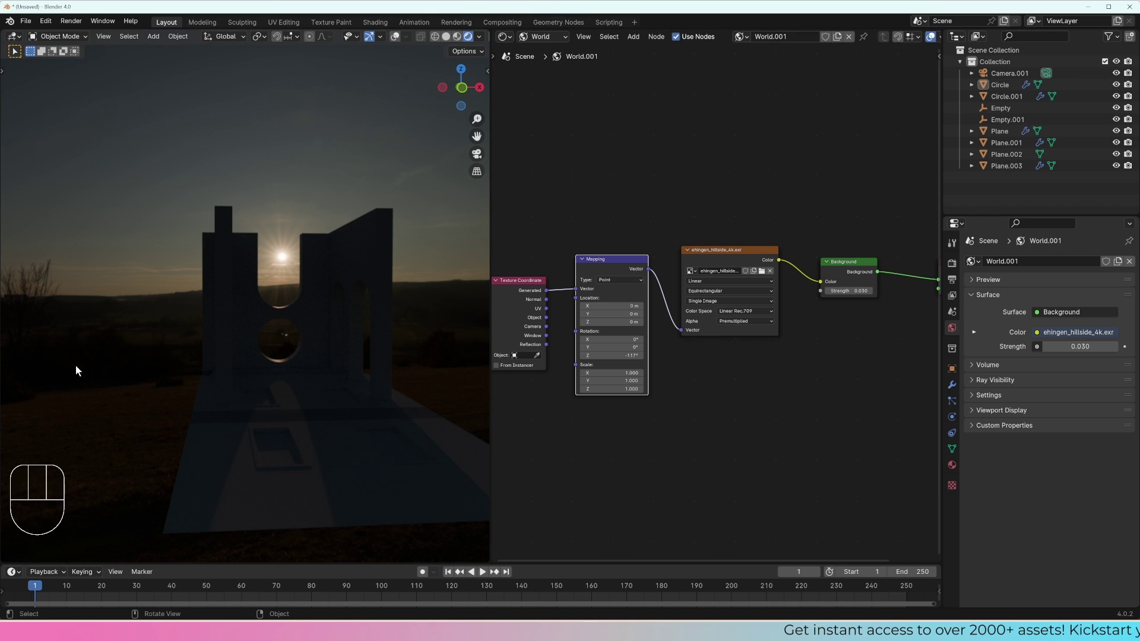
mouse_move(858, 291)
left_mouse_down("shift")
mouse_move(878, 291)
mouse_move(862, 291)
left_mouse_up("shift")
key("BackSpace")
mouse_move(322, 354)
middle_mouse_down()
mouse_move(322, 342)
mouse_move(392, 340)
mouse_move(314, 338)
middle_mouse_up()
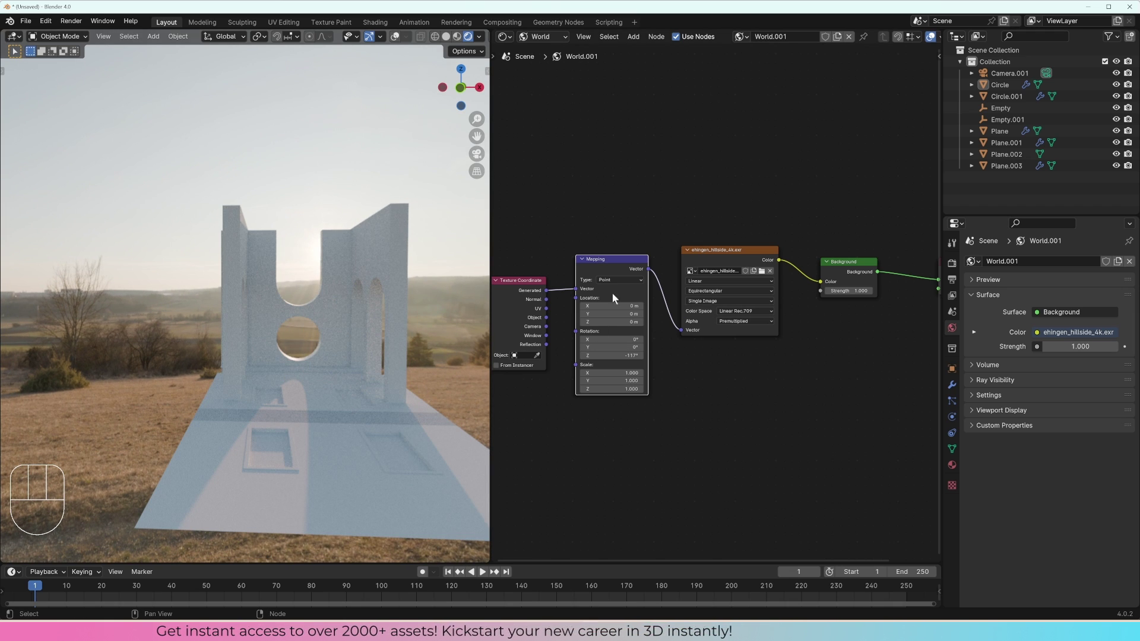
- Try tilting the environment image with a Mapping X rotation of about -8.5° and check it through the camera
middle_click_drag(383, 354, 416, 357)
left_click_drag(612, 339, 587, 339)
left_click(334, 345)
key("KP_0")
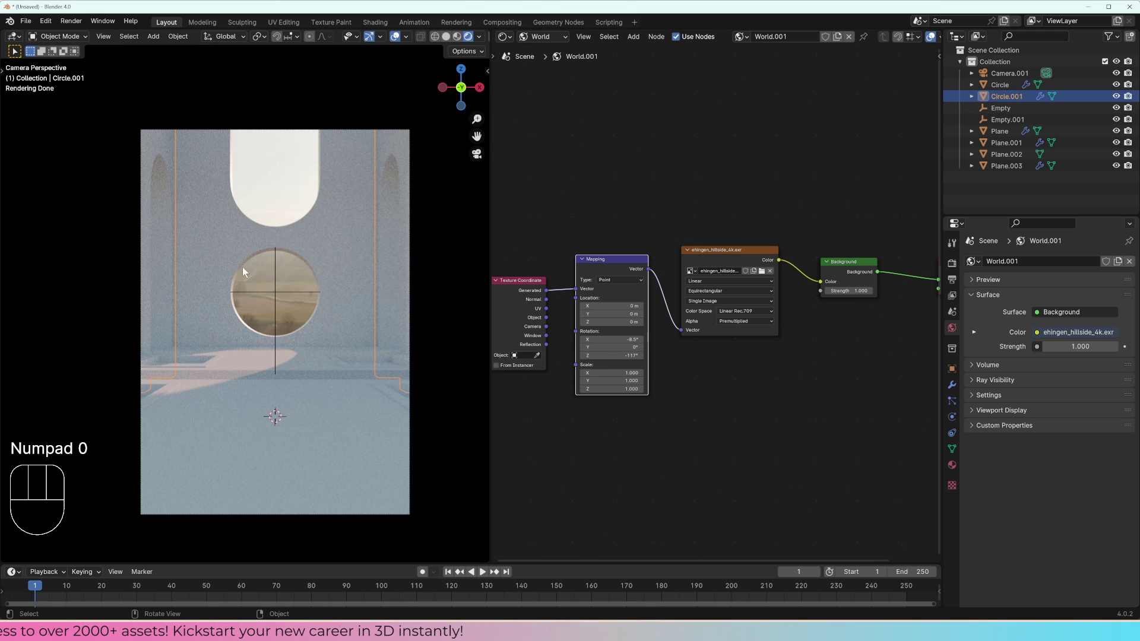
- Undo the object selection and the environment's X rotation change
key("ctrl+z")
key("ctrl+z")
key("ctrl+z")
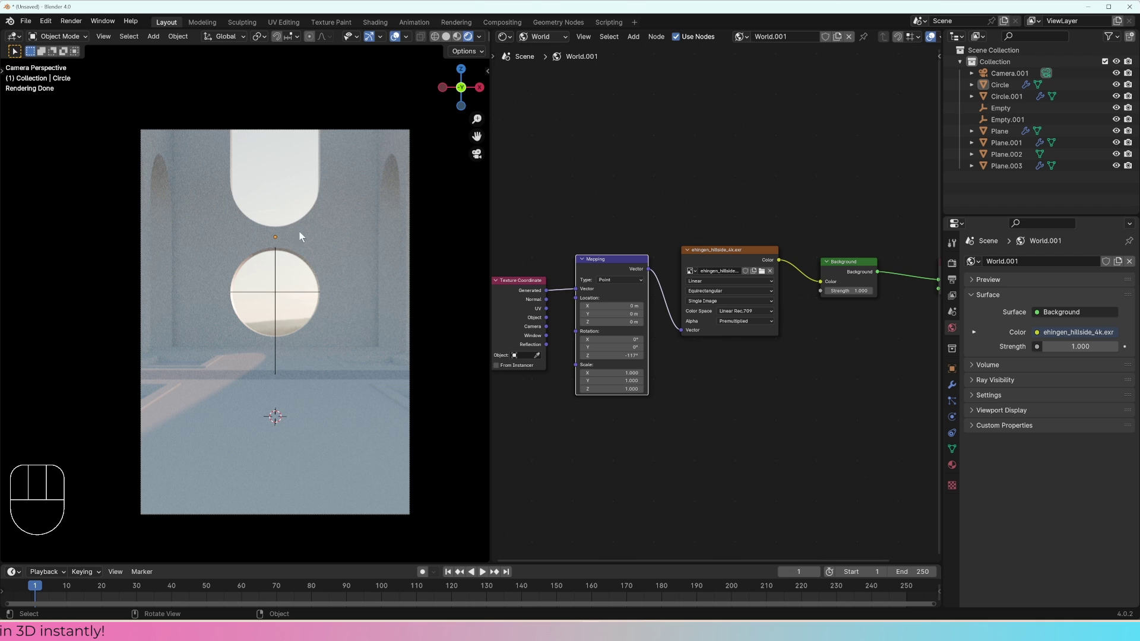
- Replace the Texture Coordinate, Mapping and environment texture nodes with a Sky Texture node connected to the Background color
left_click_drag(517, 213, 760, 394)
key("x")
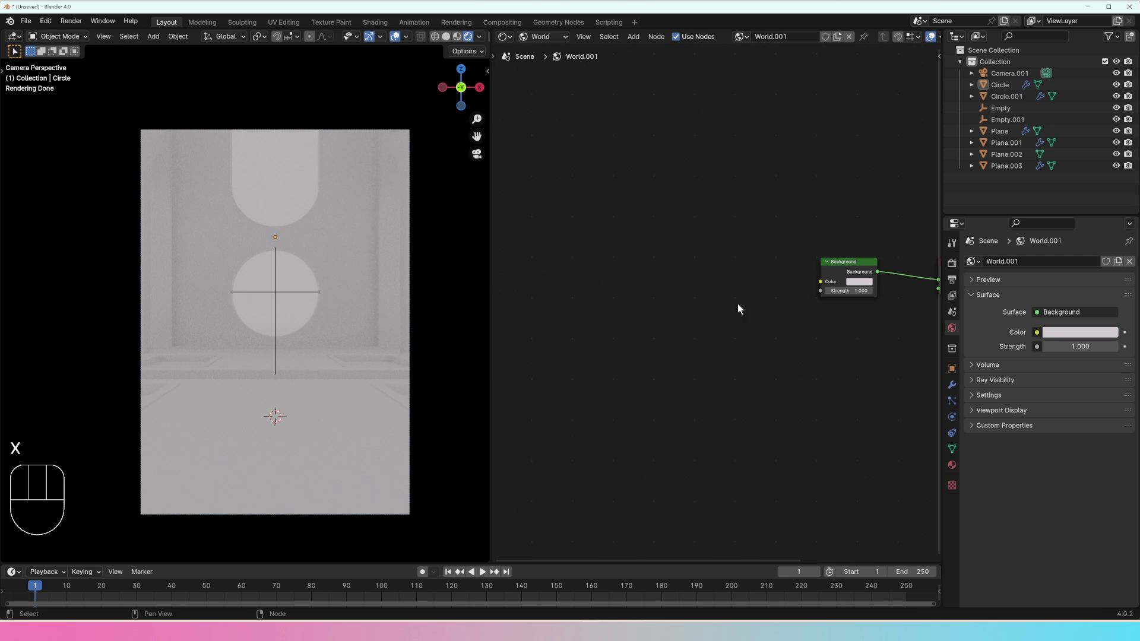
middle_click_drag(737, 308, 691, 320)
key("shift+a")
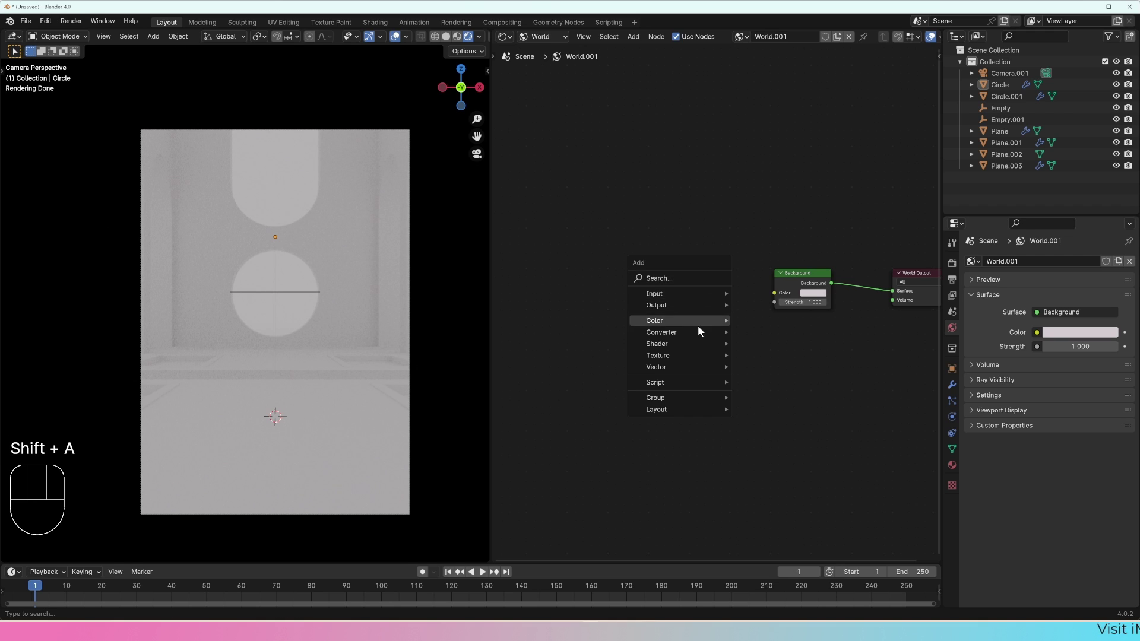
mouse_move(686, 354)
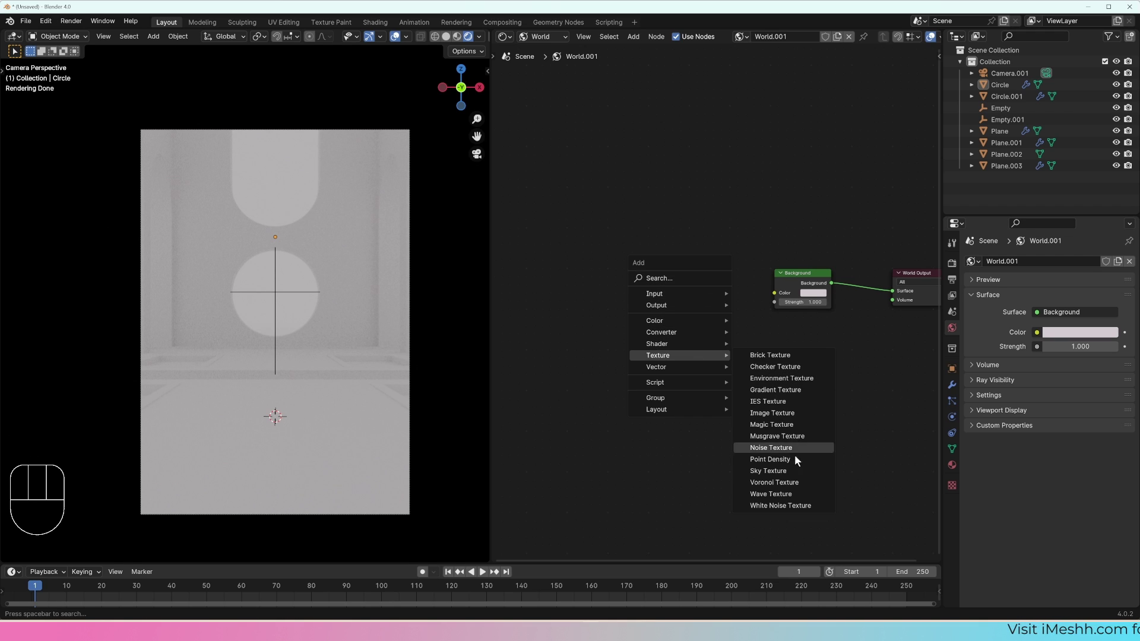
left_click(793, 470)
left_click(663, 256)
left_click_drag(746, 284, 774, 292)
- Lower the Background strength to 0.100 to reduce the sky's overexposure
middle_click_drag(332, 333, 309, 343)
scroll(308, 343, "up", 5)
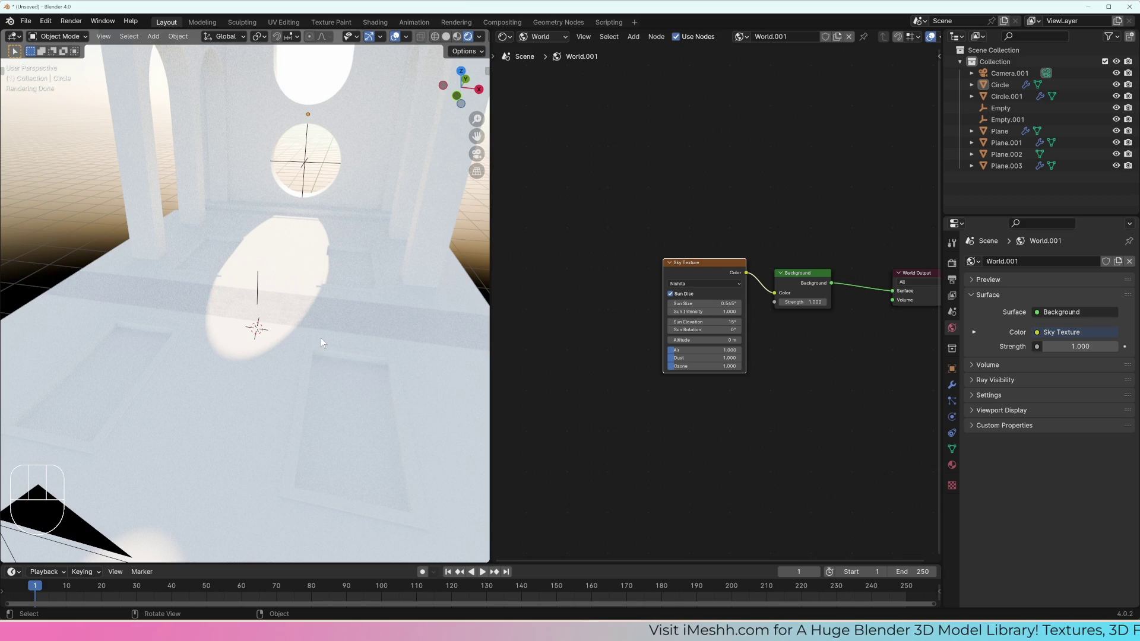
scroll(322, 270, "down", 5)
middle_click_drag(322, 271, 368, 315)
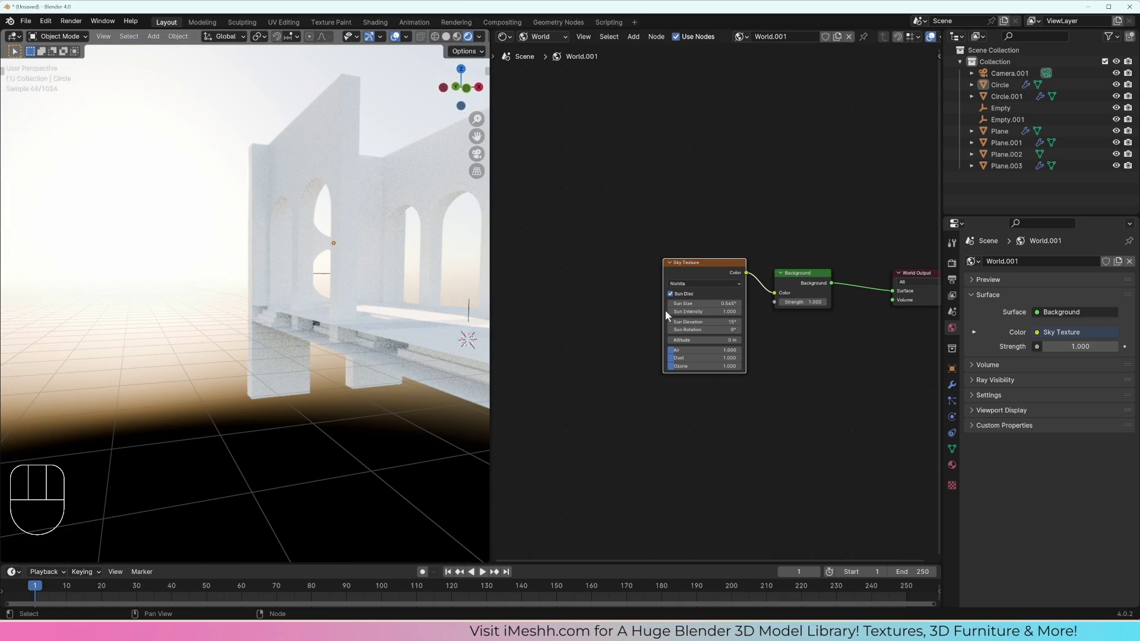
left_click(806, 301)
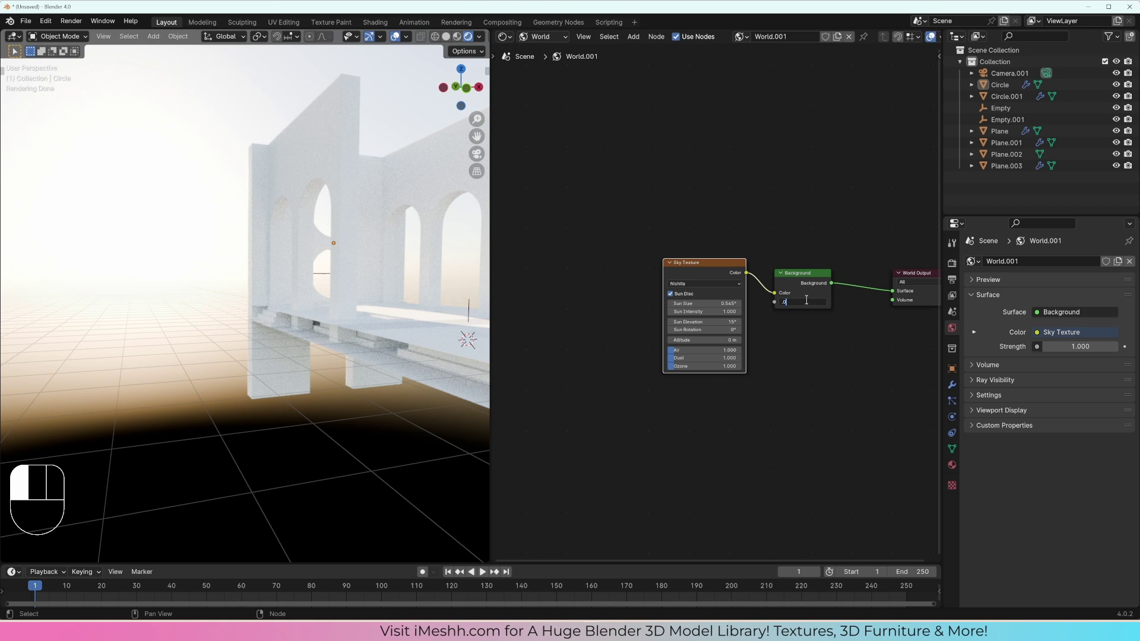
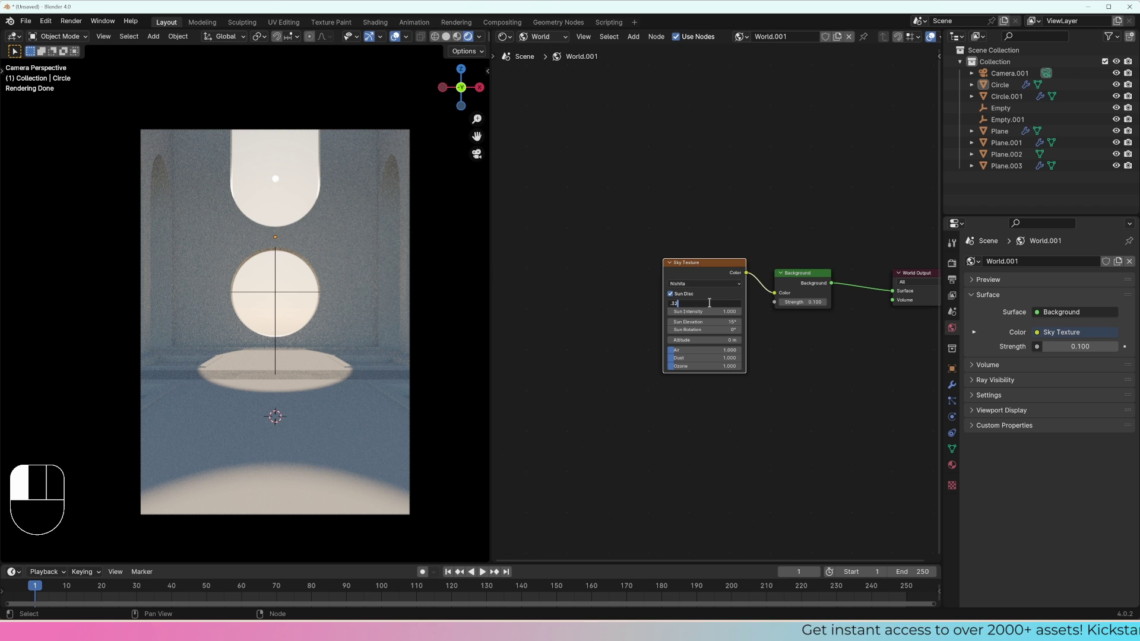
- Set the Sky Texture's sun size to 0.23° and its sun intensity to 0.4
type("0.23")
key("Return")
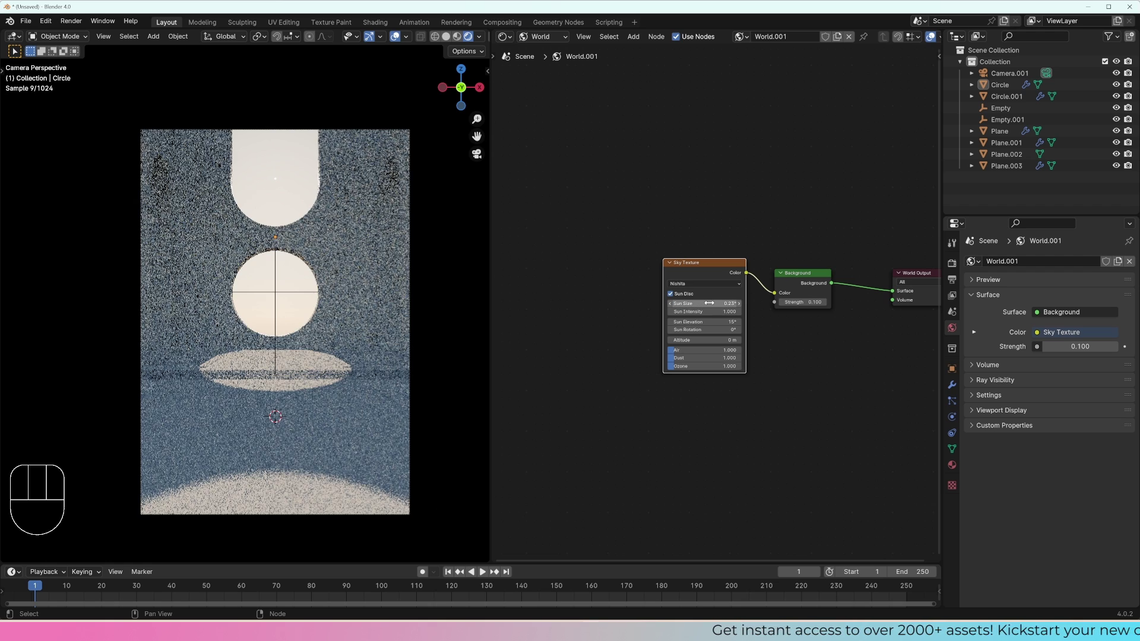
type("0.4")
key("Return")
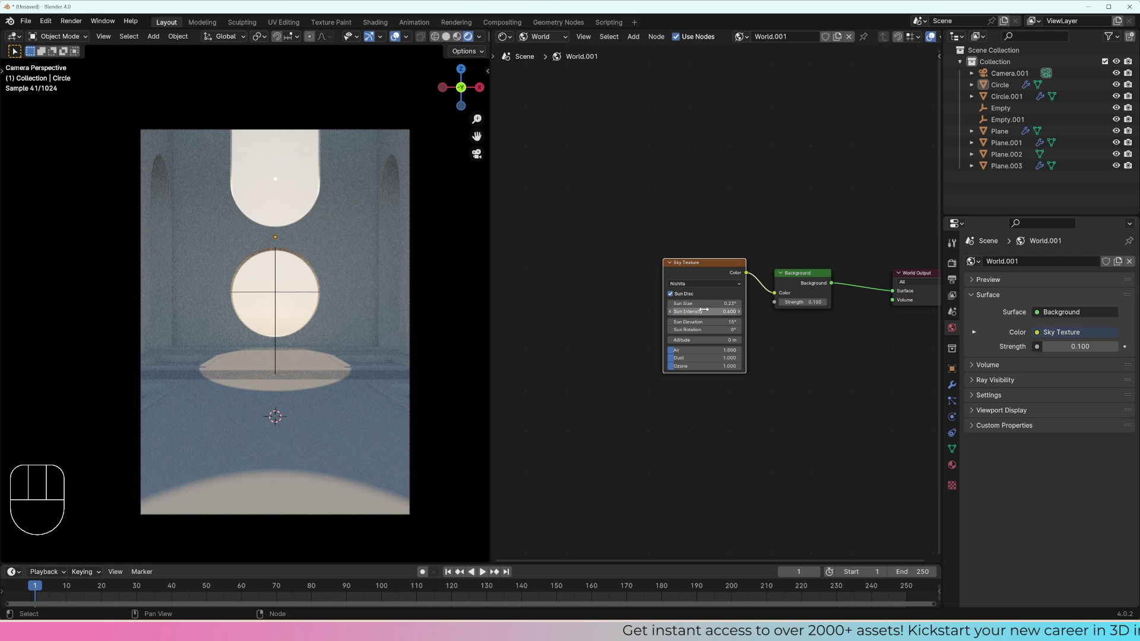
- Set the world Background strength to 0.5
left_click(801, 300)
type(".5")
key("Return")
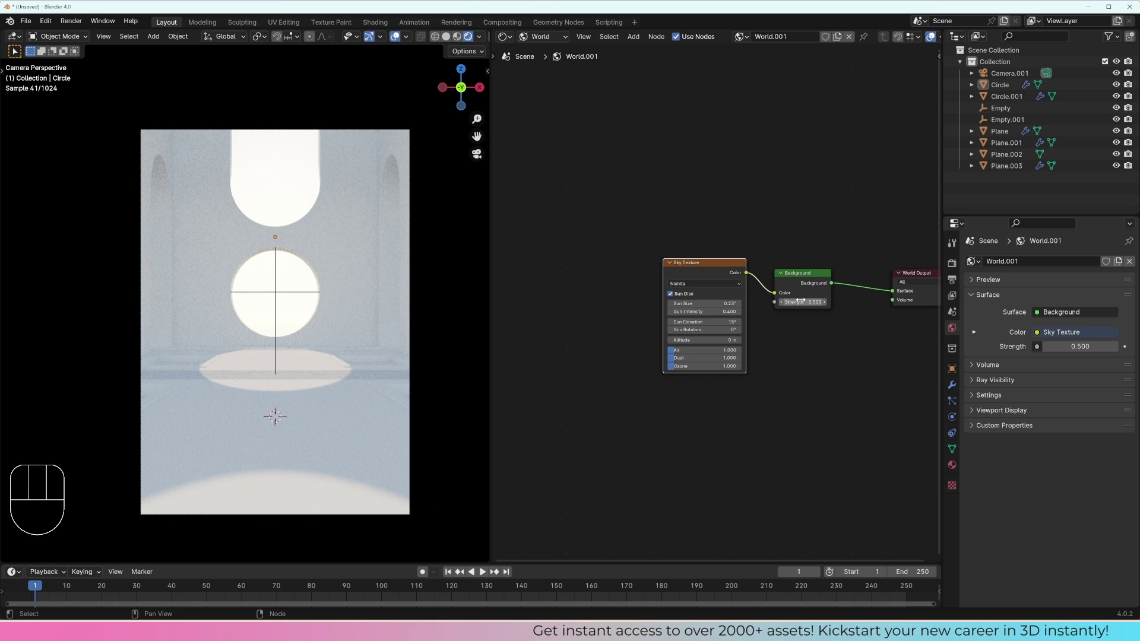
- Set the Sky Texture's sun elevation to 31° and rotate the sun to about -330° so light falls diagonally across the floor
left_click(707, 323)
type("31")
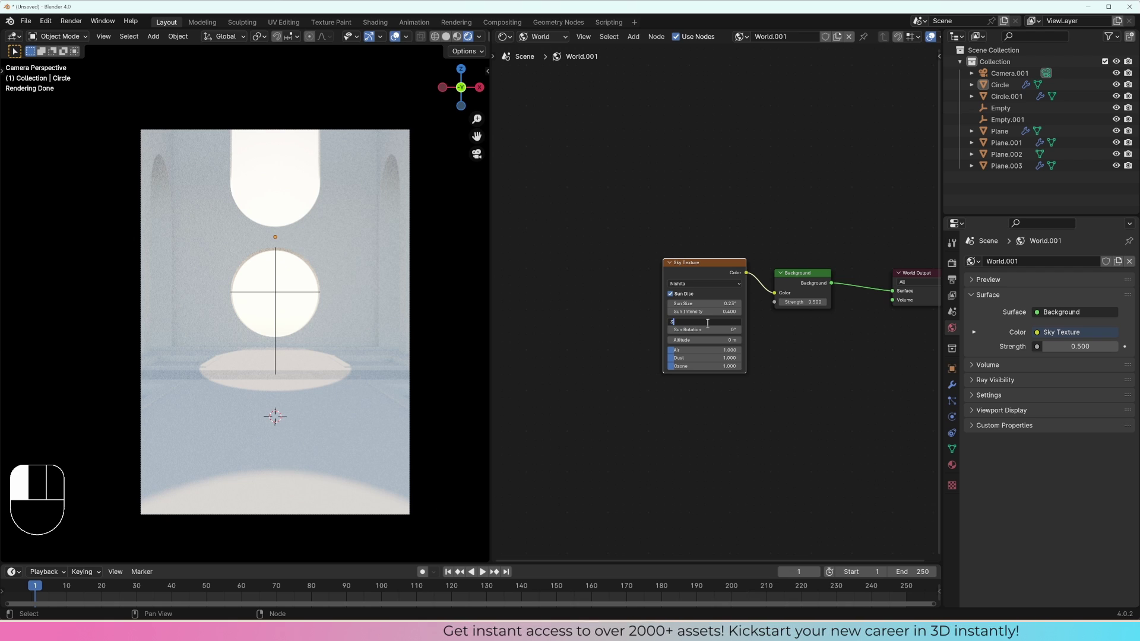
key("Return")
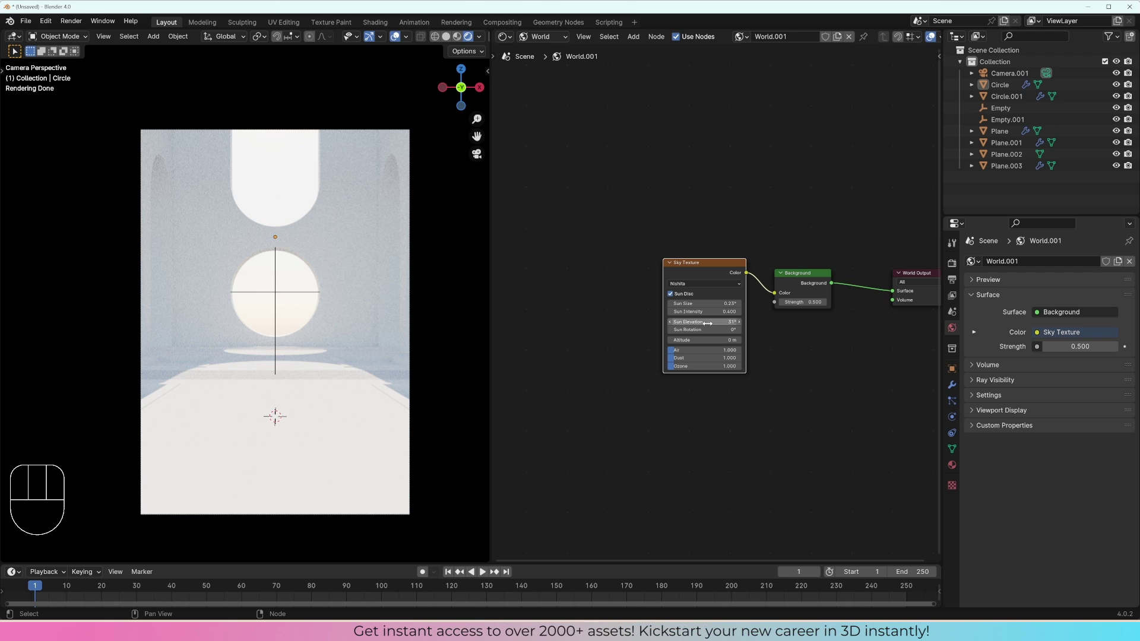
left_click_drag(712, 331, 518, 331)
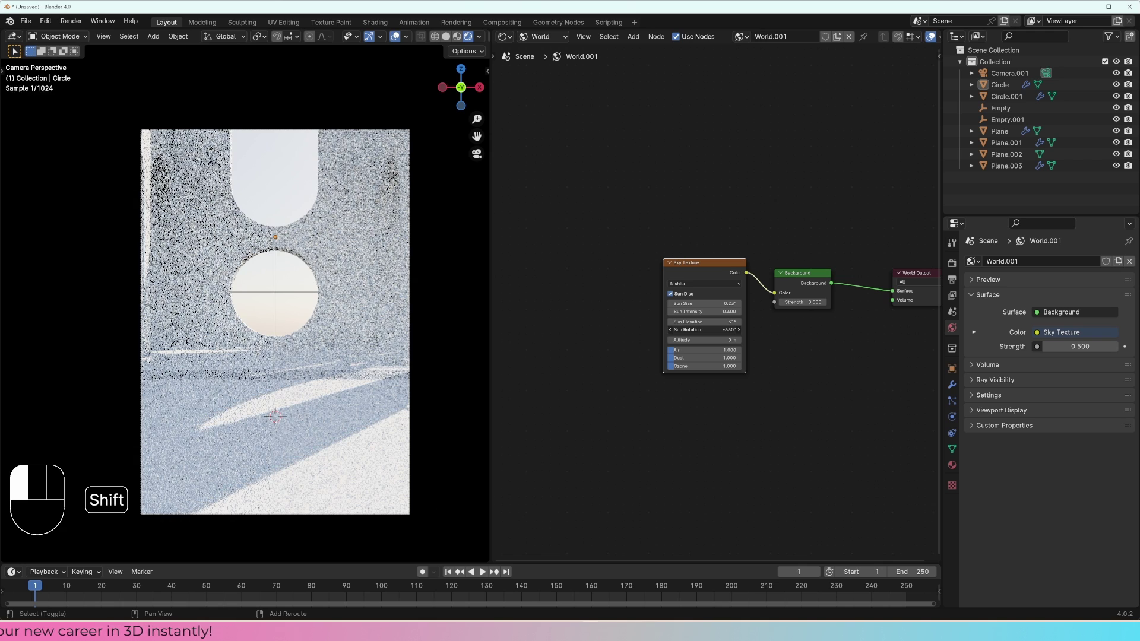
left_click_drag(704, 330, 704, 330)
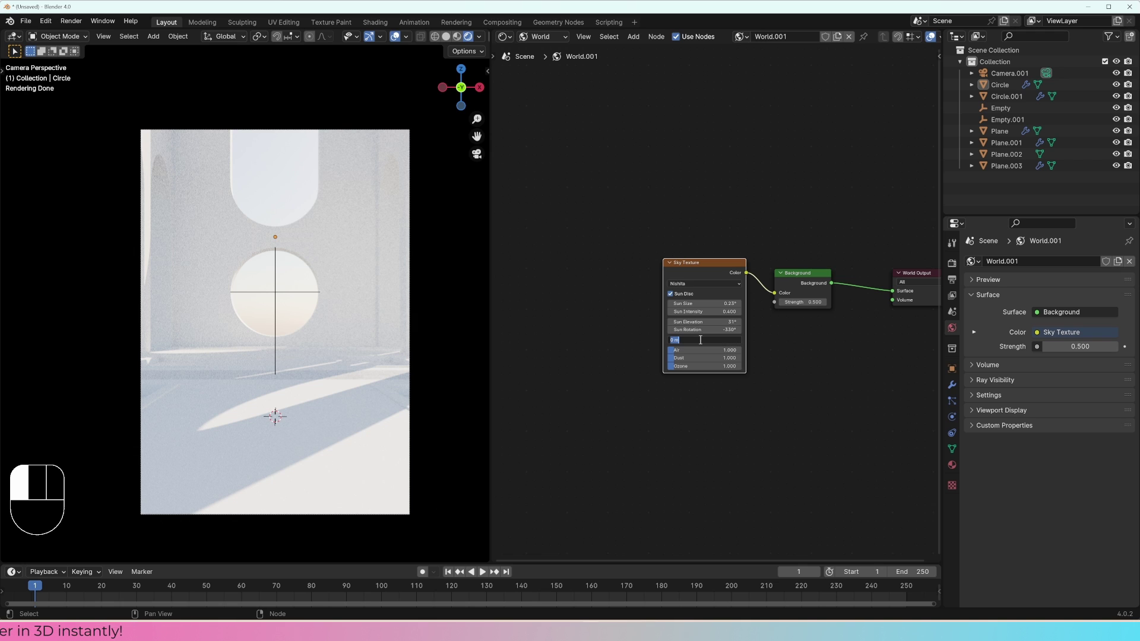
- Set the sky altitude to 5000 m, and make the sky bluer by lowering air and dust and raising ozone to about 2.65
left_click(700, 340)
type("5000")
key("Return")
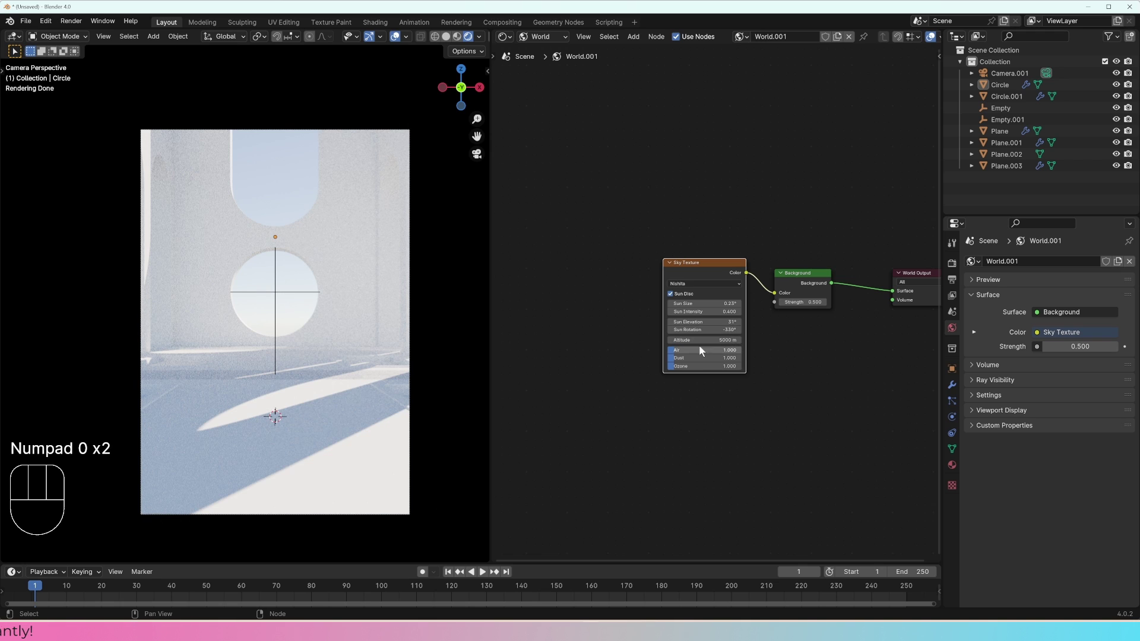
mouse_move(698, 352)
left_mouse_down()
mouse_move(674, 353)
mouse_move(751, 367)
mouse_move(688, 369)
left_mouse_up()
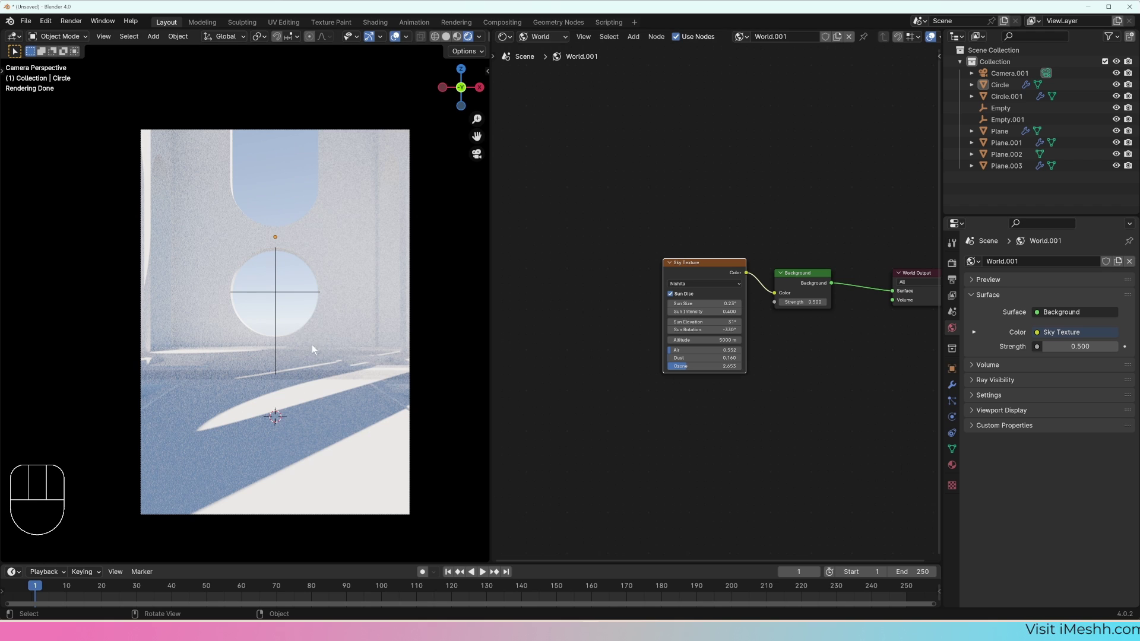
- Examine the sunlight and shadows on the structure from outside the camera with the viewport overlays temporarily hidden
left_click(394, 37)
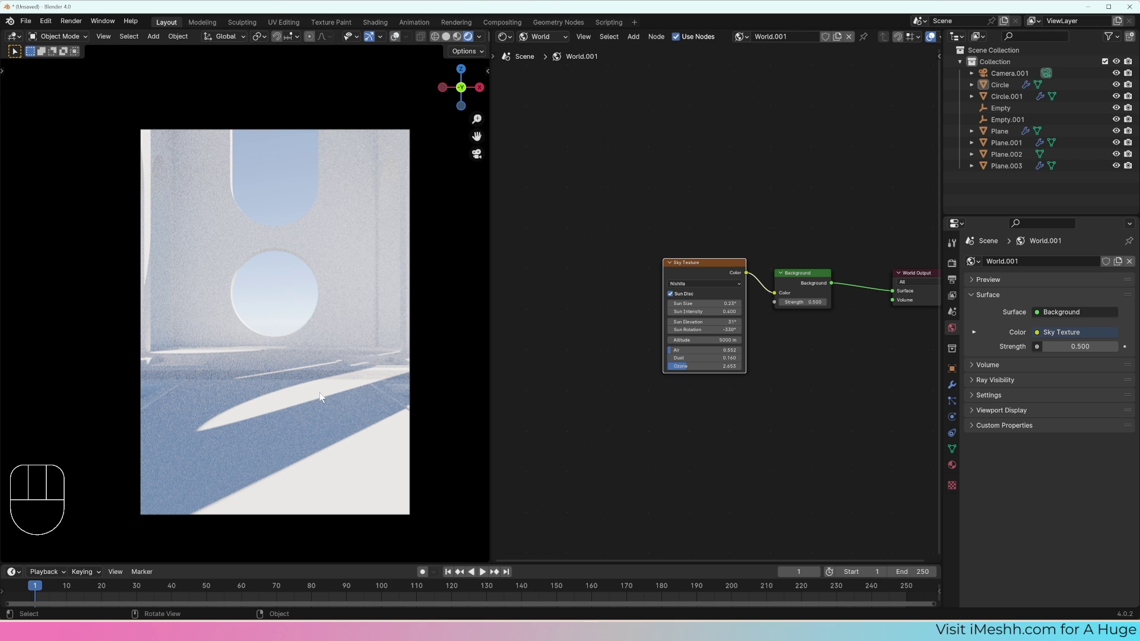
middle_click_drag(384, 205, 325, 291)
scroll(315, 272, "up", 5)
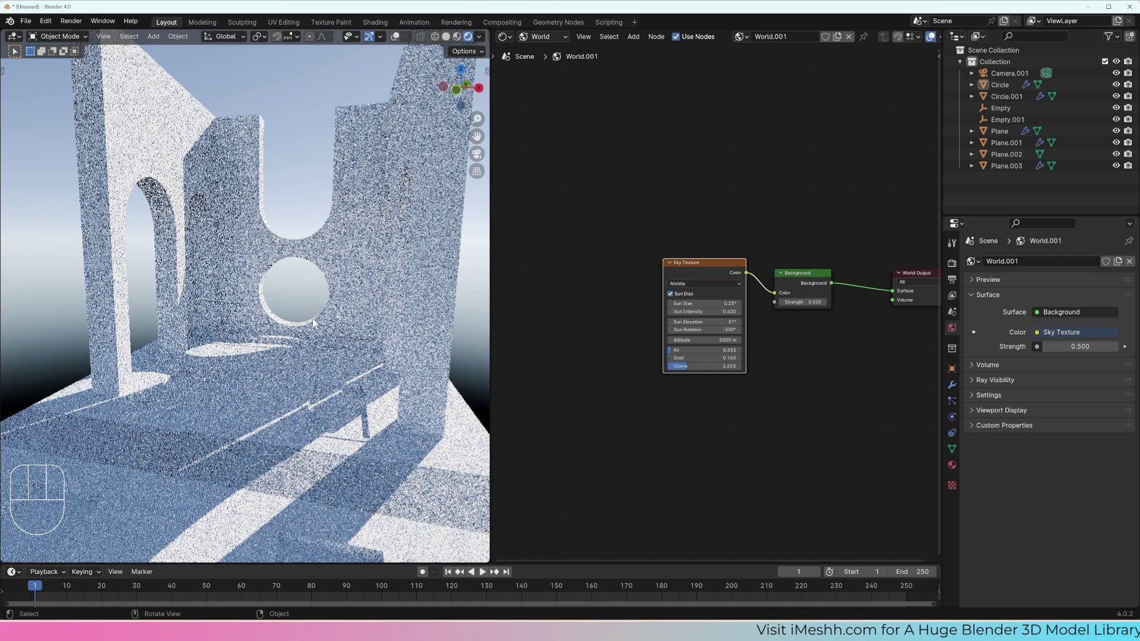
left_click(394, 36)
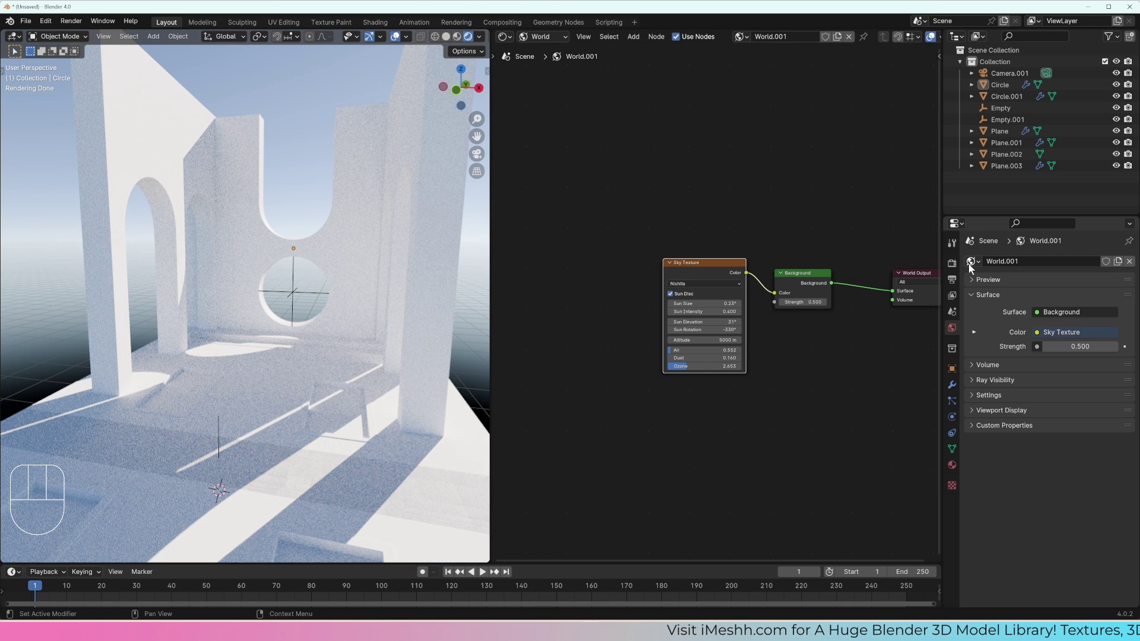
- Set the viewport noise threshold to 0.01 in the Cycles render sampling settings
left_click(952, 278)
left_click(952, 263)
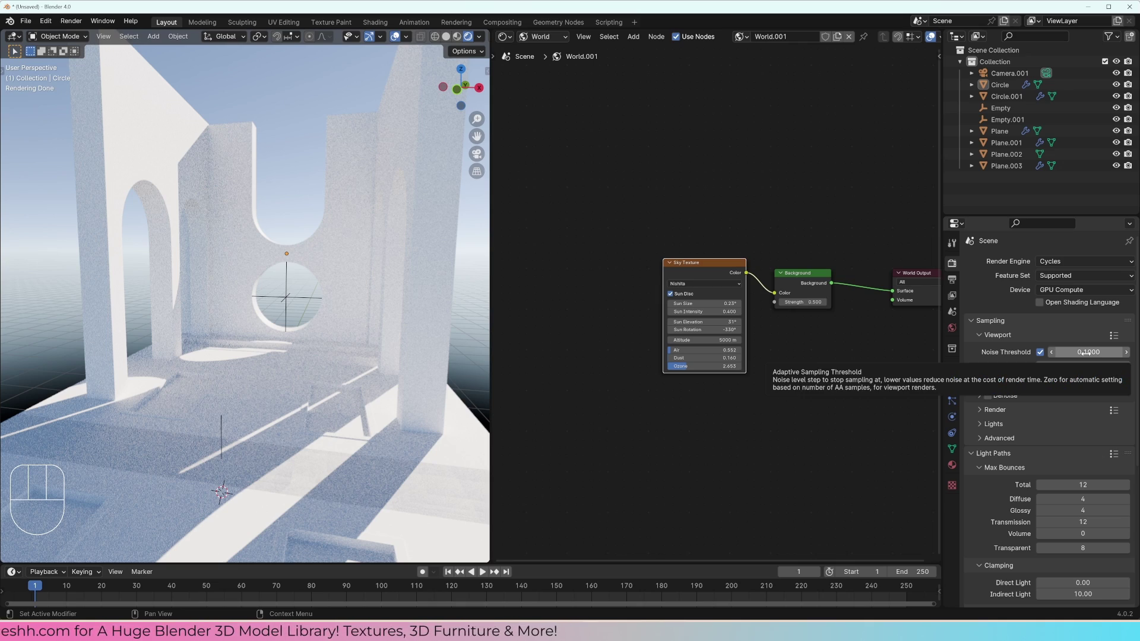
middle_click_drag(281, 255, 290, 254)
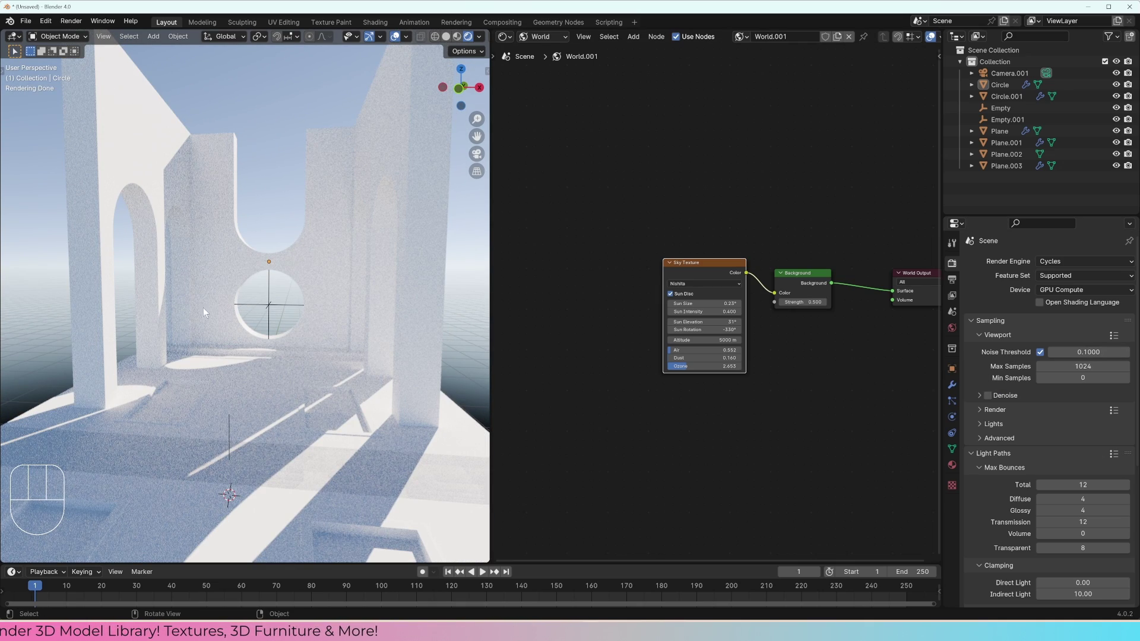
middle_click_drag(336, 257, 320, 261)
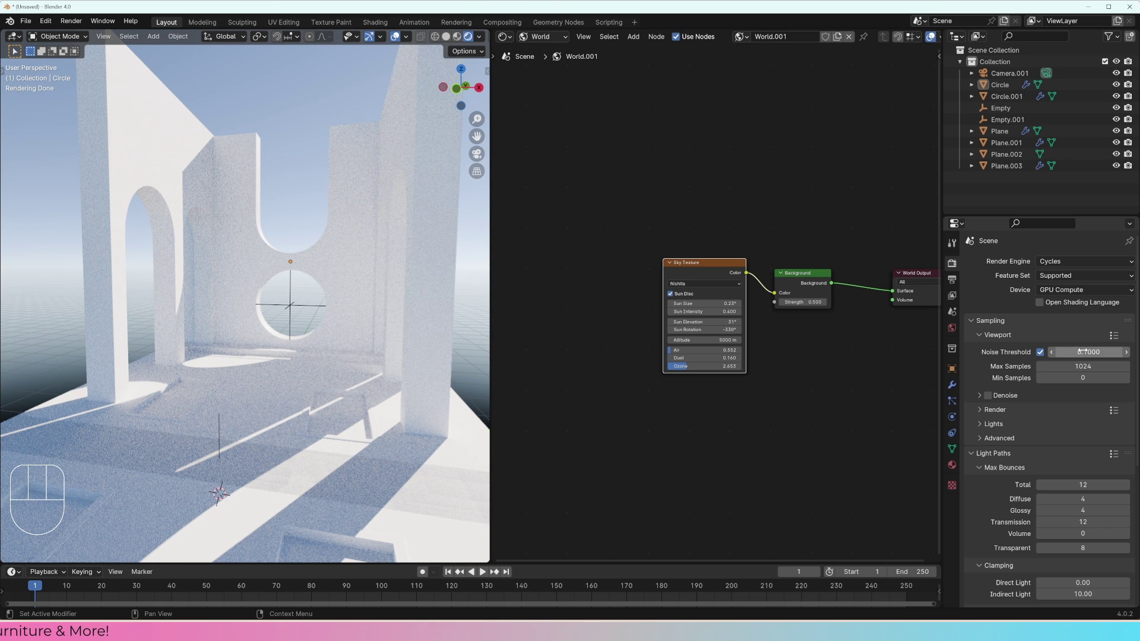
key("Return")
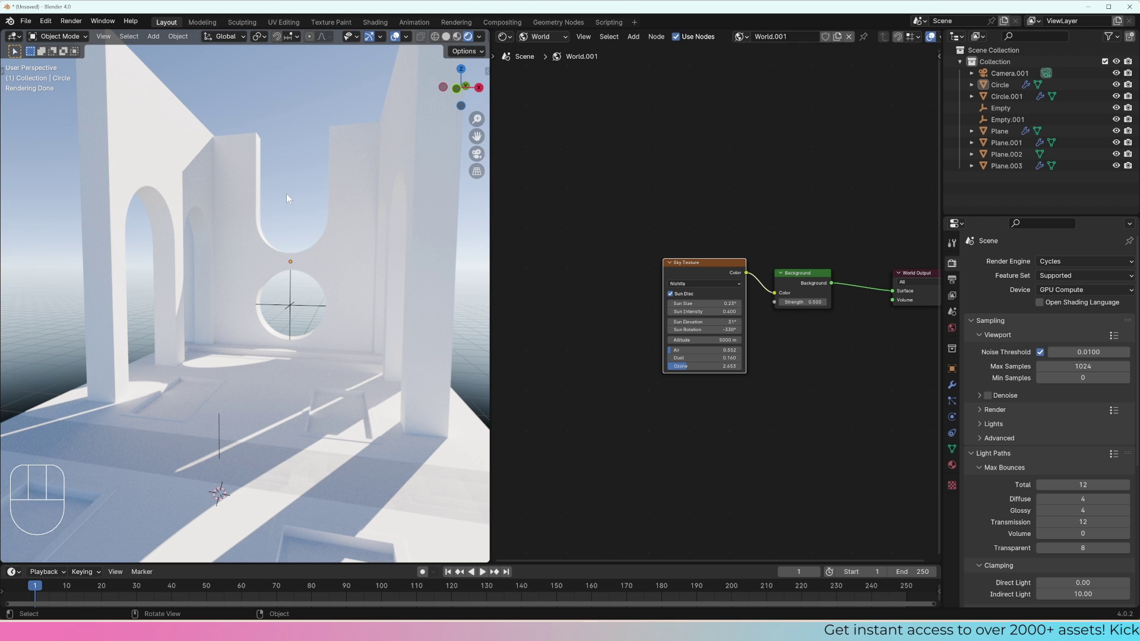
- Compare the viewport noise by setting the noise threshold to 0.1 and returning it to 0.01
left_click(1091, 353)
type("0.1")
key("Return")
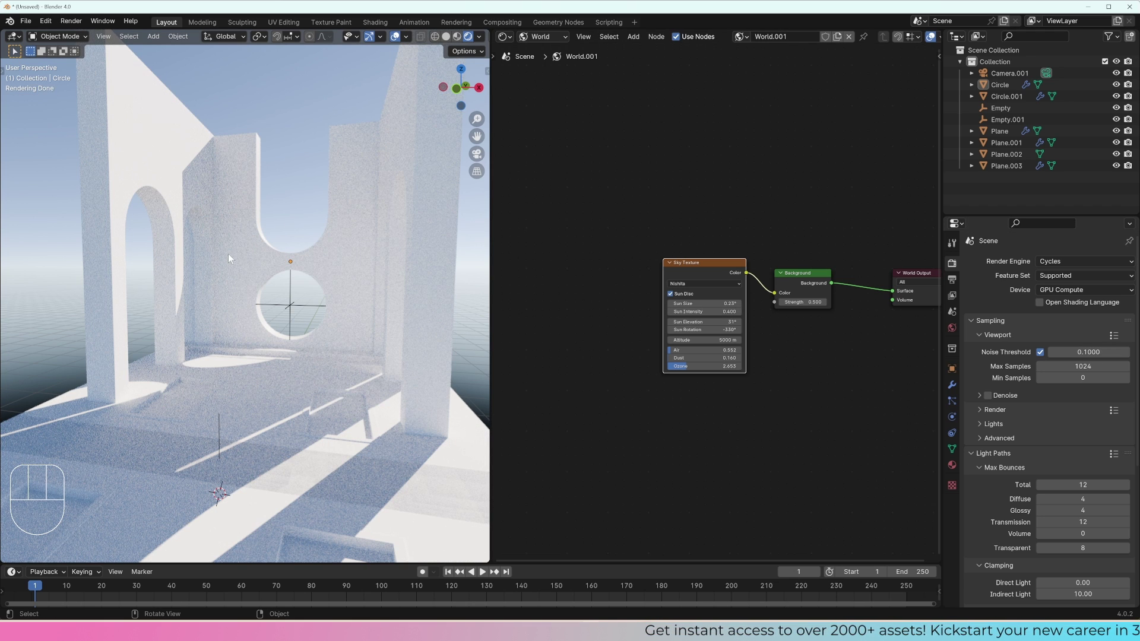
left_click(1092, 352)
type("0.01")
key("Return")
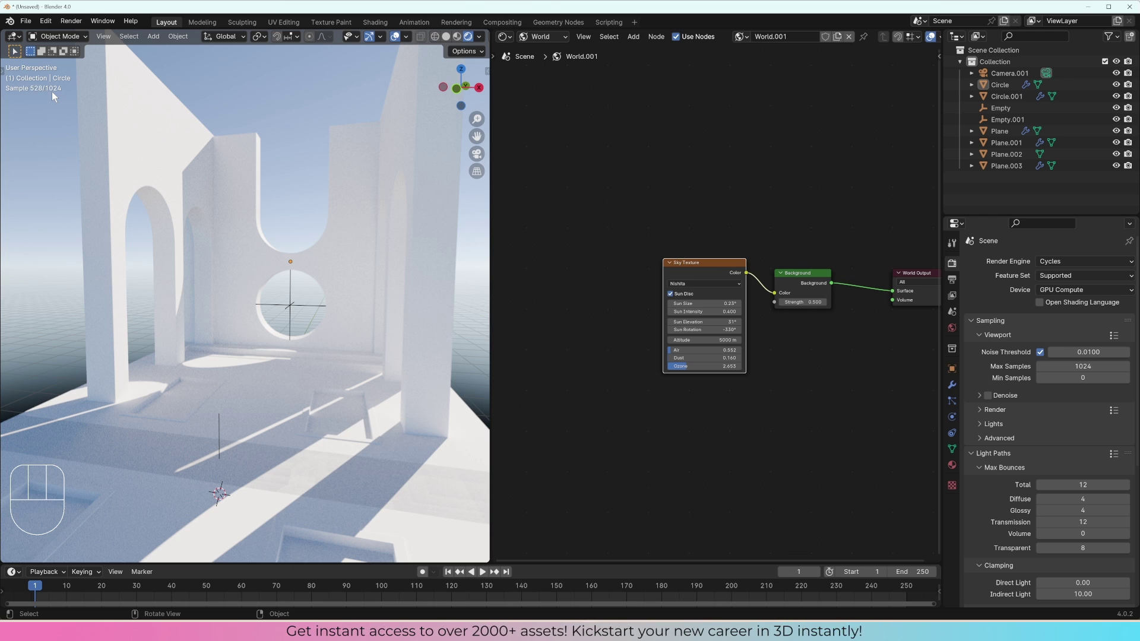
- Try a viewport noise threshold of 0.05 and restore it to 0.01
left_click(1087, 353)
key("BackSpace")
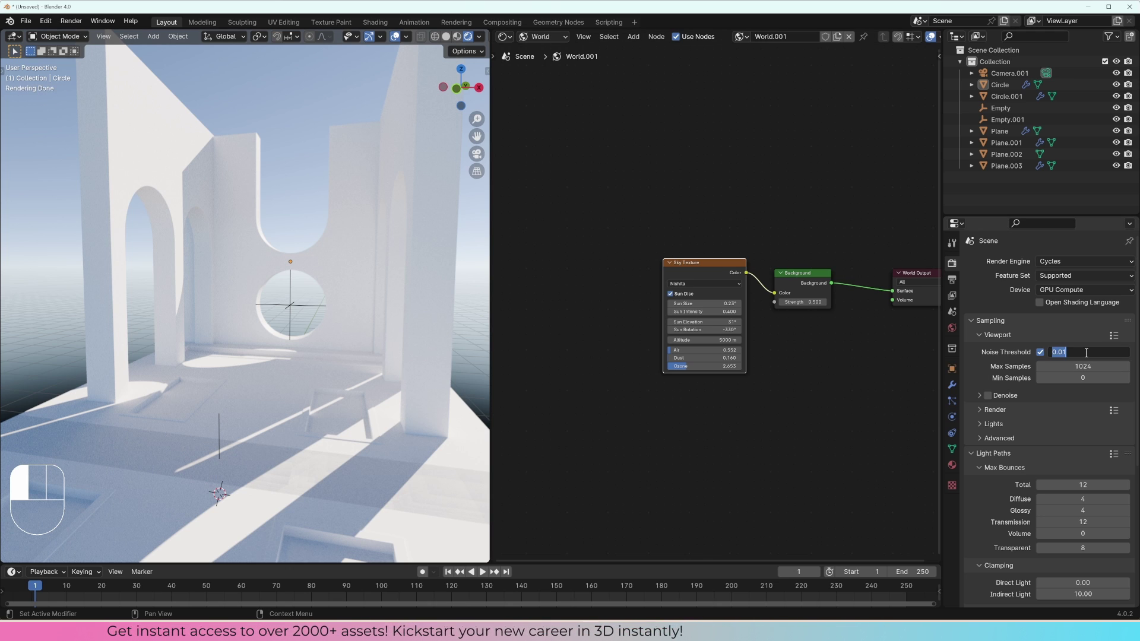
type("0.05")
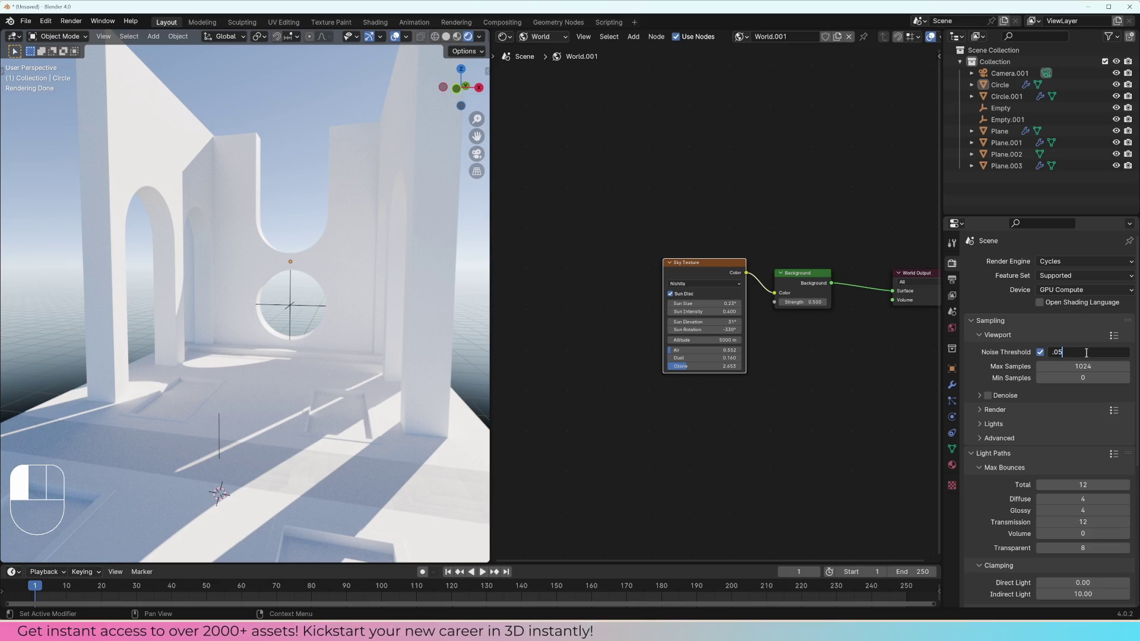
key("Return")
key("KP_Enter")
type("0.01")
key("KP_Enter")
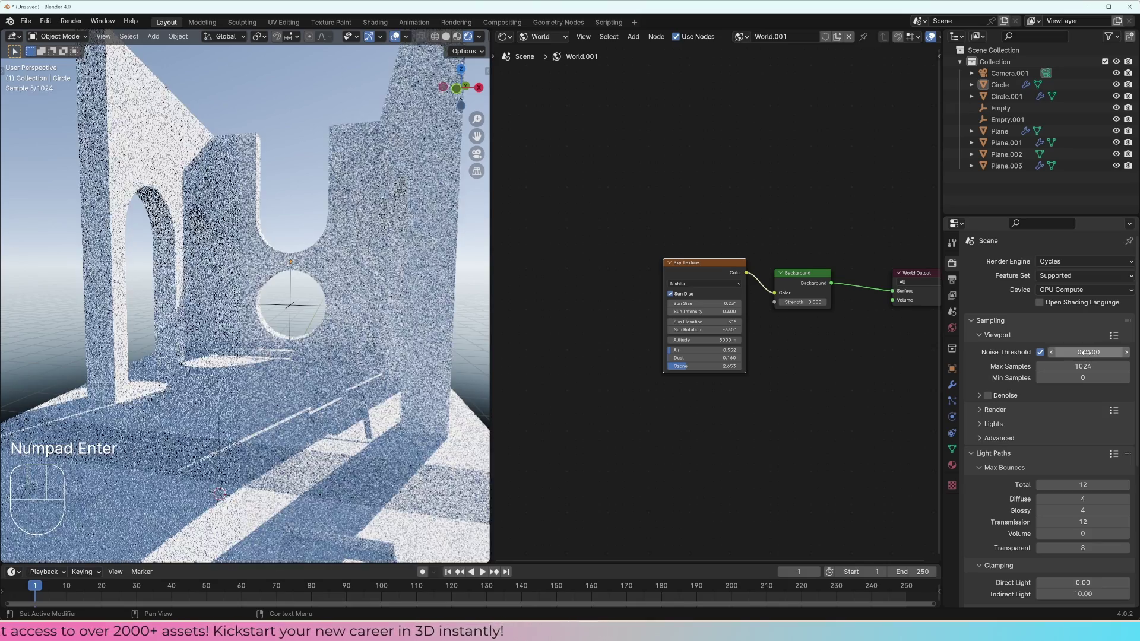
- Set the viewport's maximum samples to 128 and check the rendered structure
middle_click_drag(390, 290, 361, 287)
left_click(1078, 364)
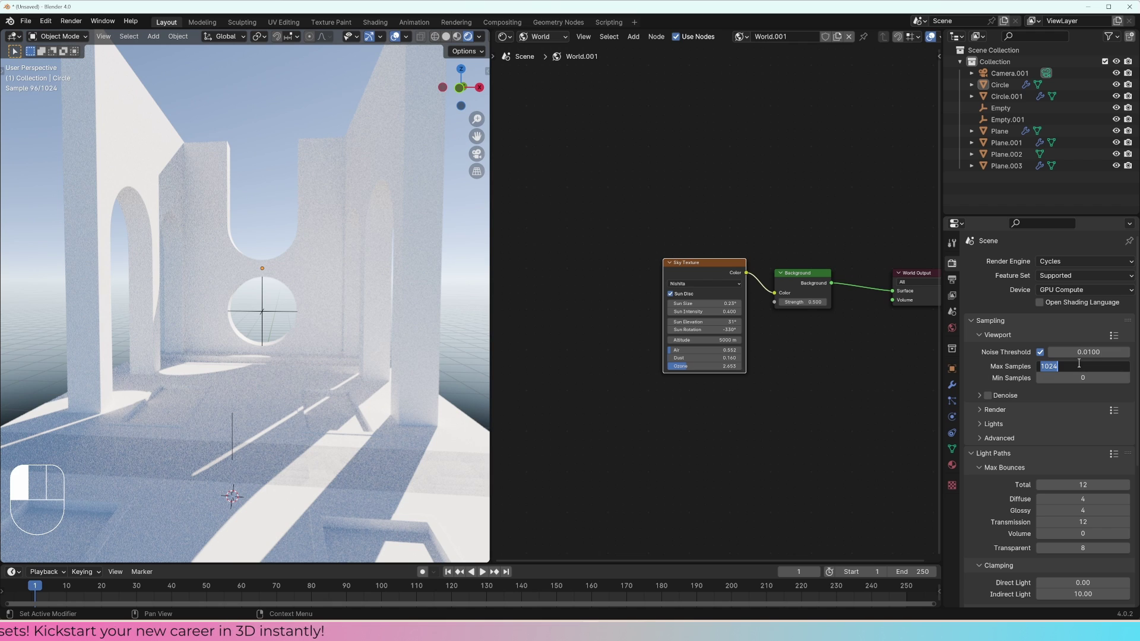
key("Return")
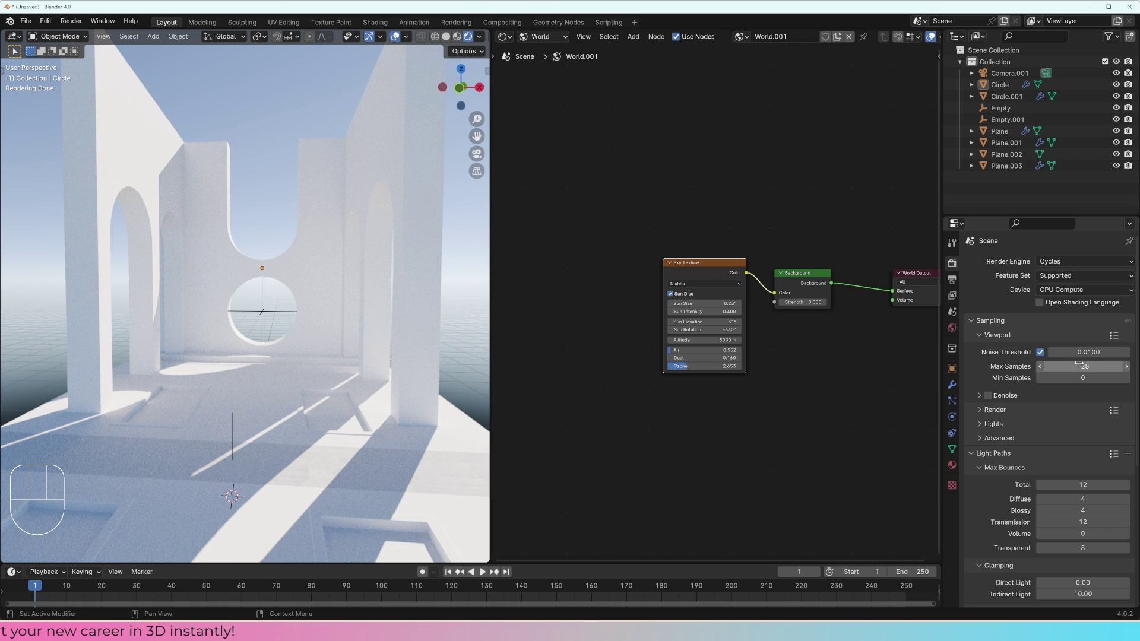
middle_click_drag(430, 356, 422, 361)
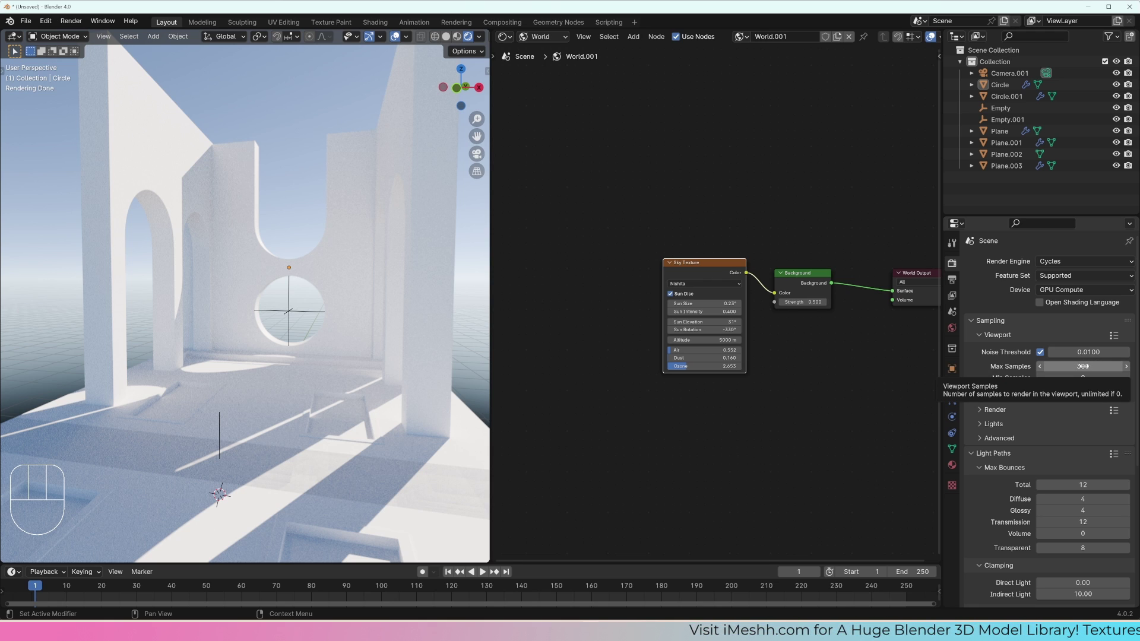
- Enable denoising for the Cycles viewport and set its start sample to 150
middle_click_drag(425, 314, 380, 306)
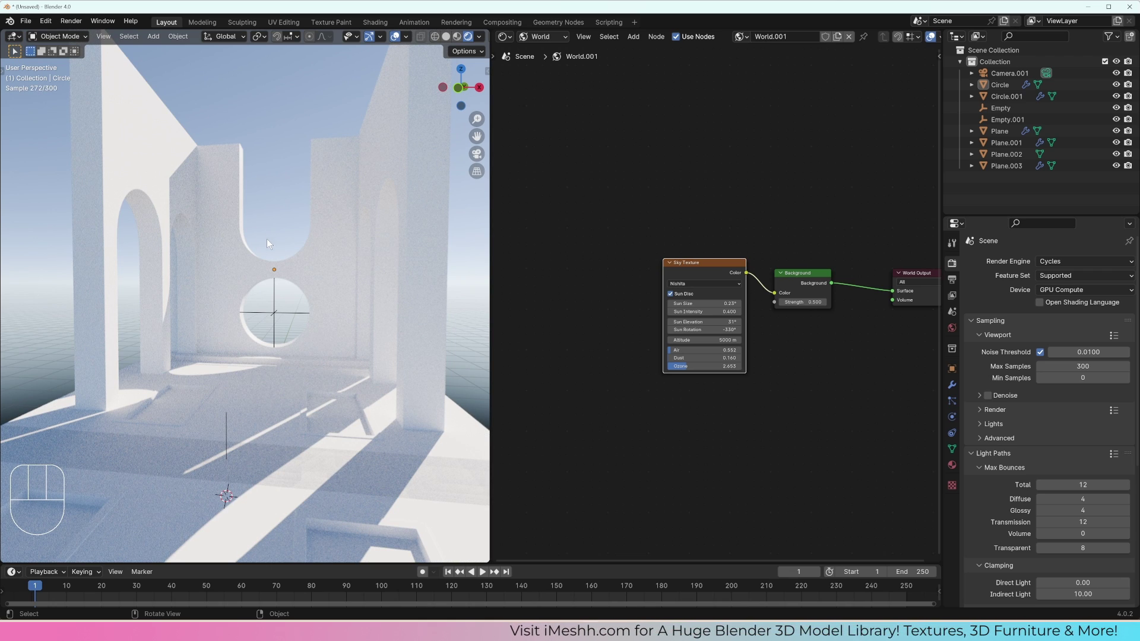
left_click(980, 396)
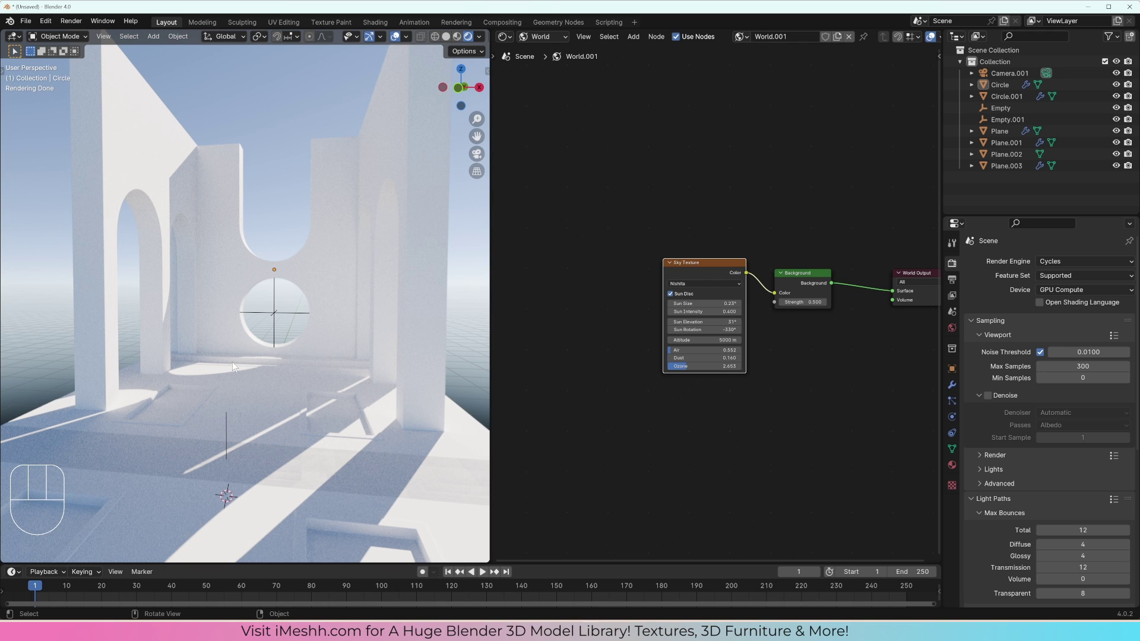
left_click(989, 395)
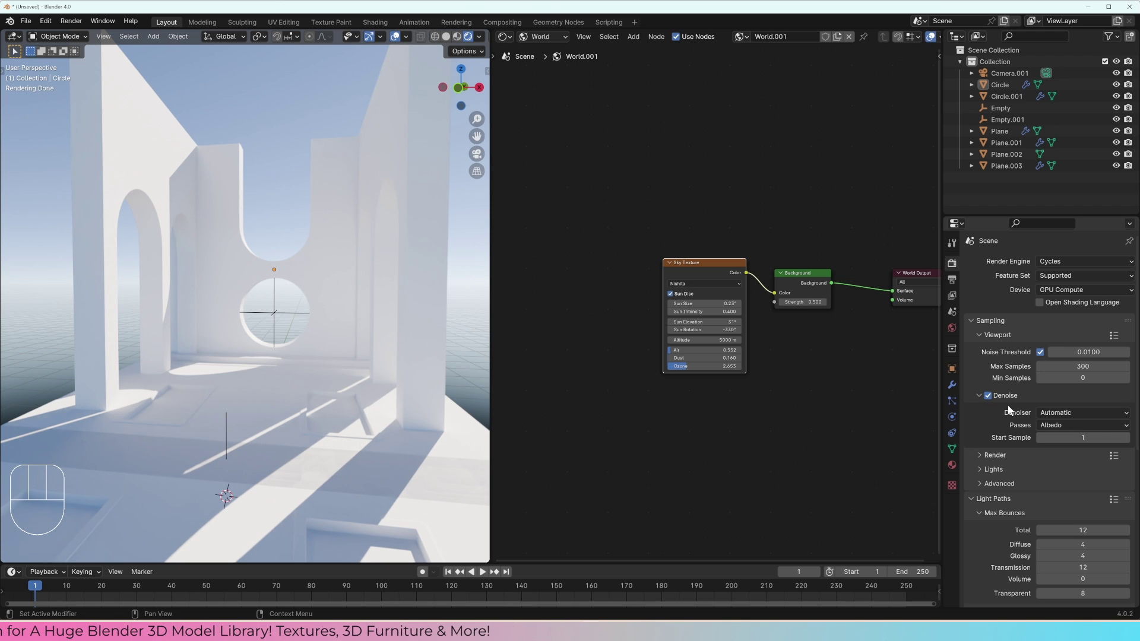
left_click(1074, 437)
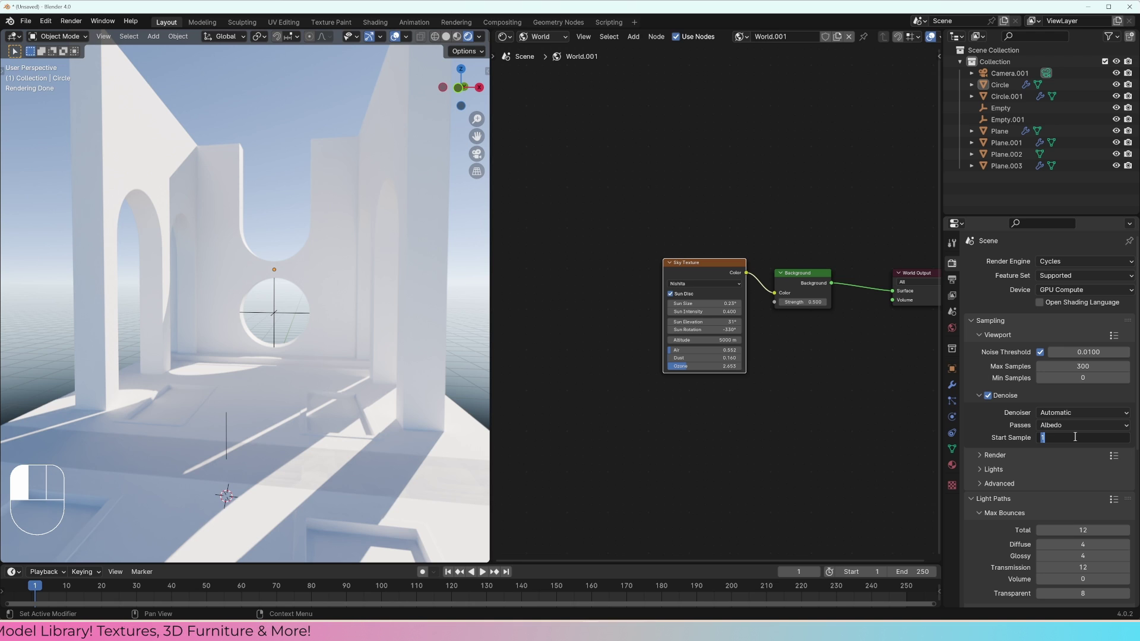
type("150")
key("Return")
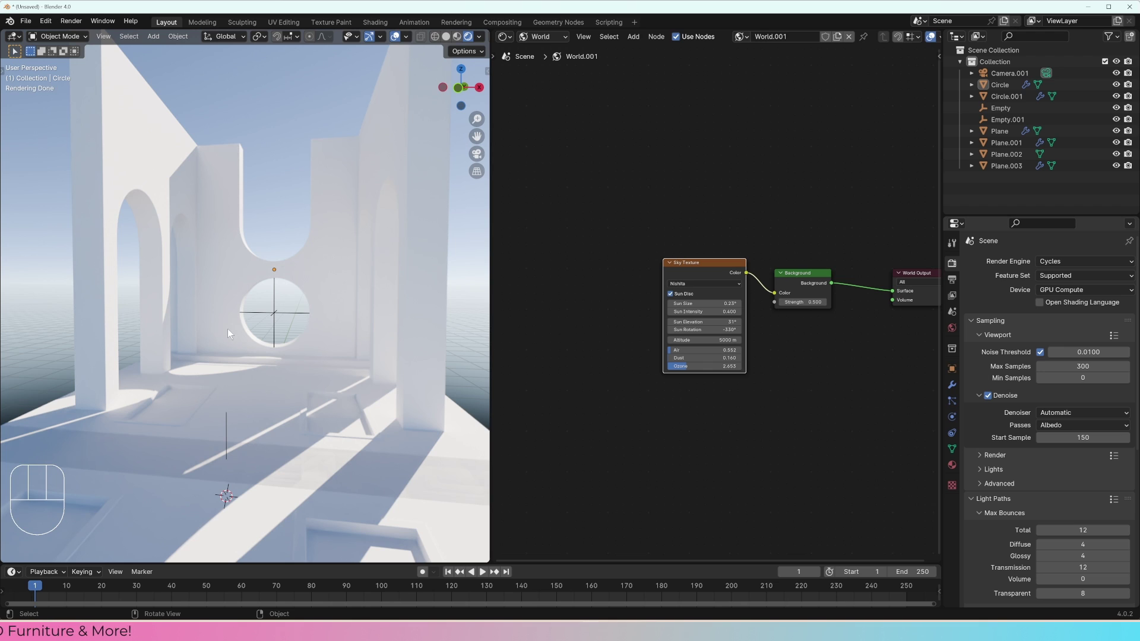
middle_click_drag(227, 327, 285, 312)
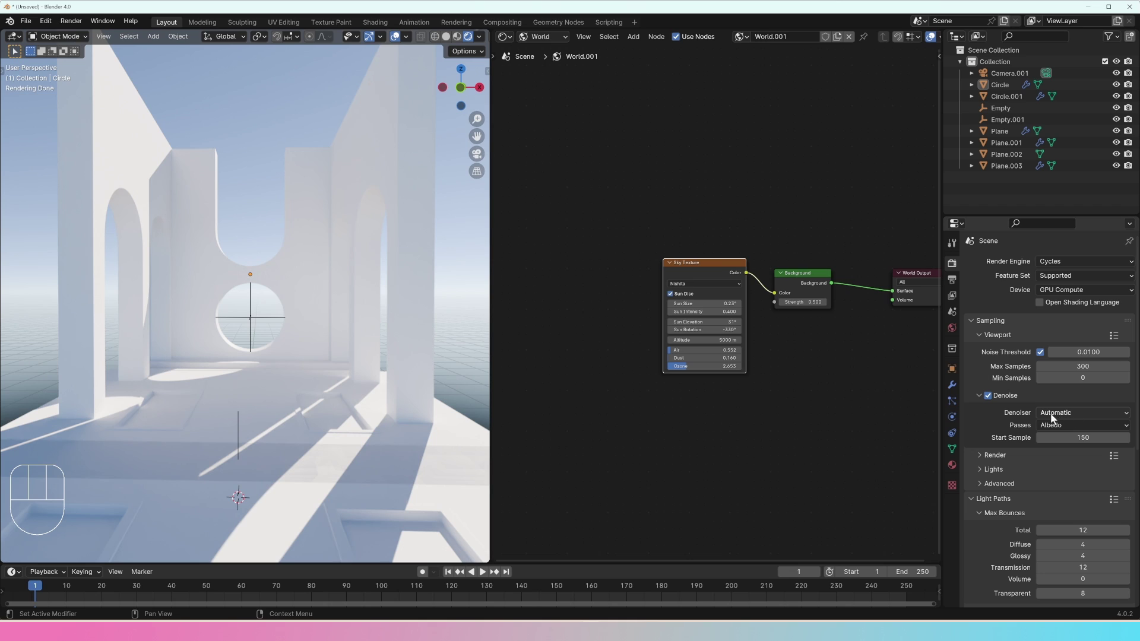
- Set the viewport denoiser to OpenImageDenoise with Albedo and Normal passes and the Accurate prefilter
mouse_move(1056, 414)
left_mouse_down()
mouse_move(1060, 437)
mouse_move(1059, 414)
left_mouse_up()
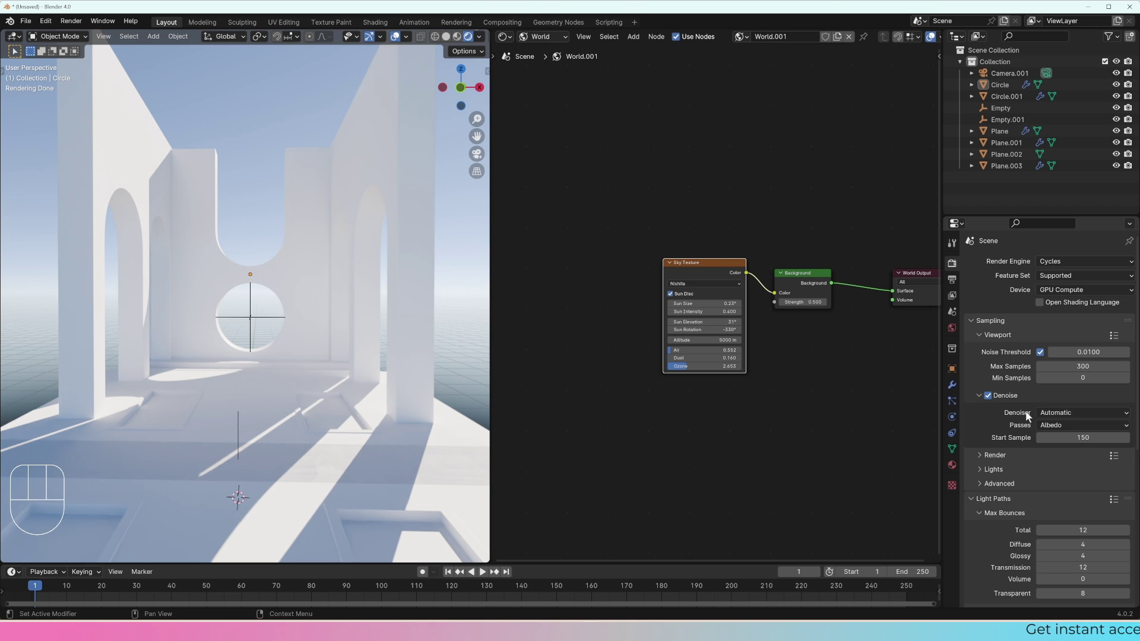
left_click(1060, 414)
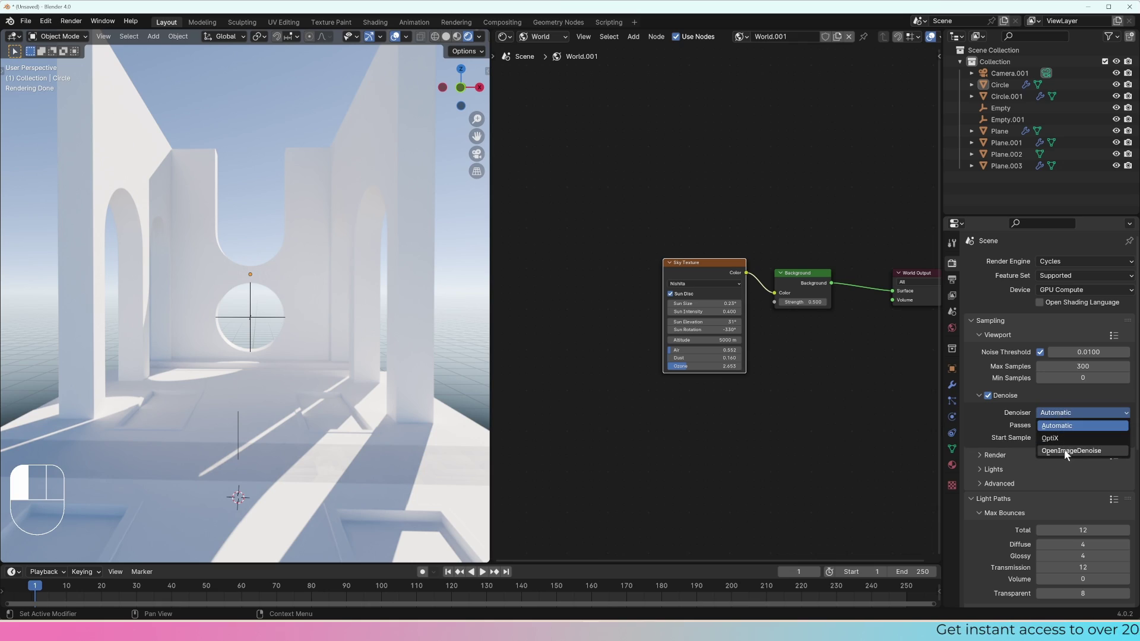
left_click(1064, 448)
left_click(1063, 423)
left_click(1062, 463)
left_click(1060, 437)
left_click(1056, 475)
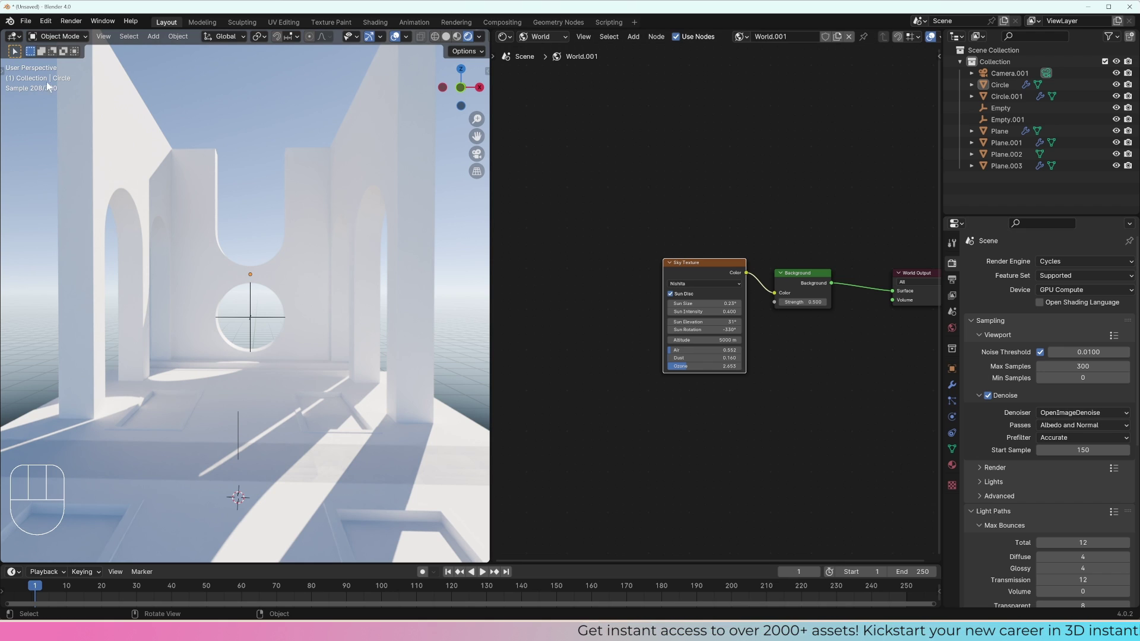
- Switch the viewport denoiser to OptiX and inspect the denoised render around the round opening through the camera
left_click(1091, 414)
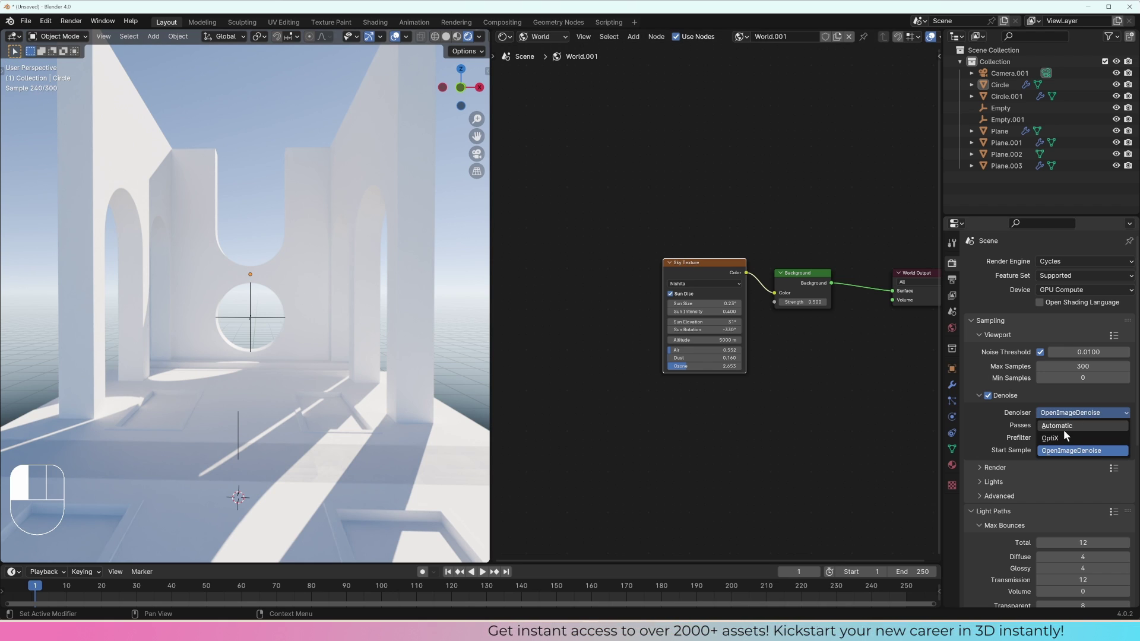
left_click(1077, 429)
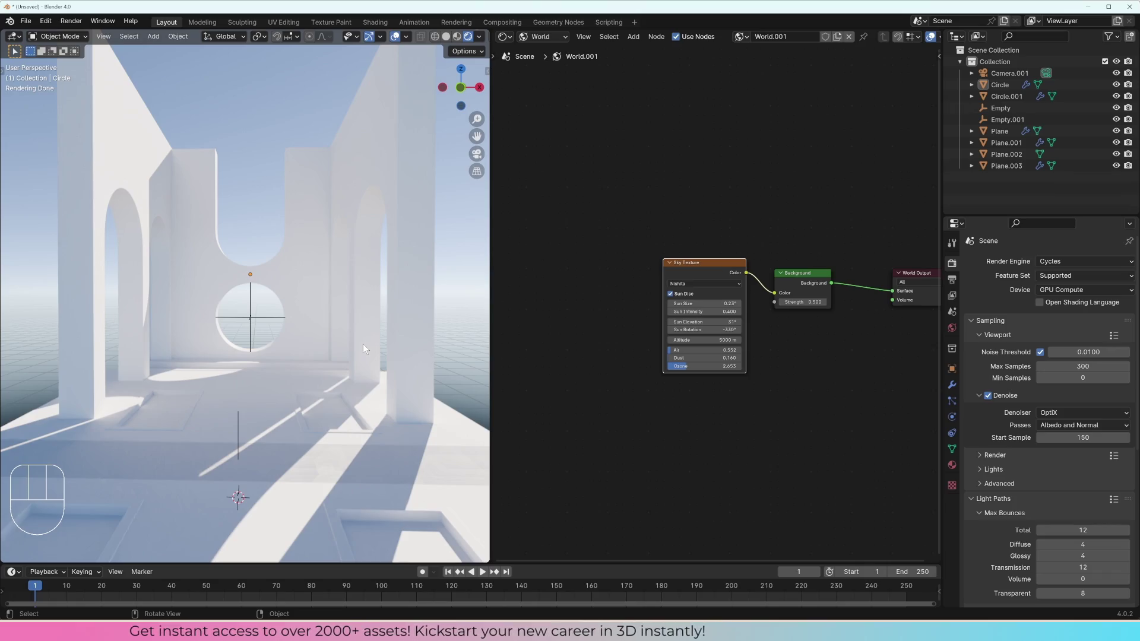
key("KP_0")
scroll(362, 345, "up", 3)
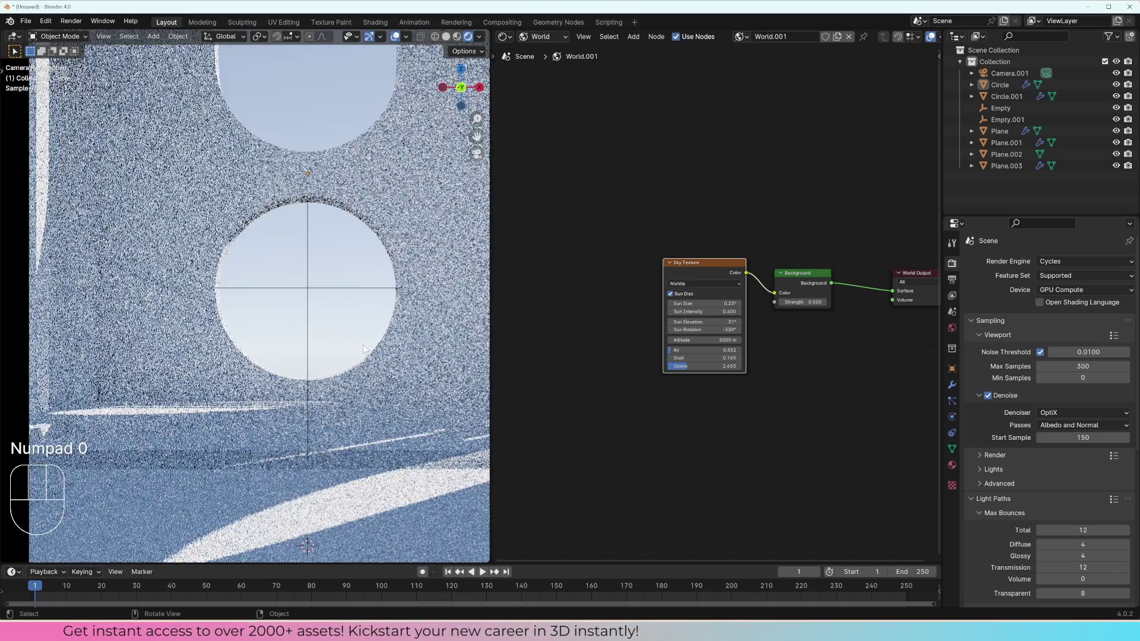
middle_click_drag(362, 344, 376, 276, "shift")
scroll(332, 291, "up", 3)
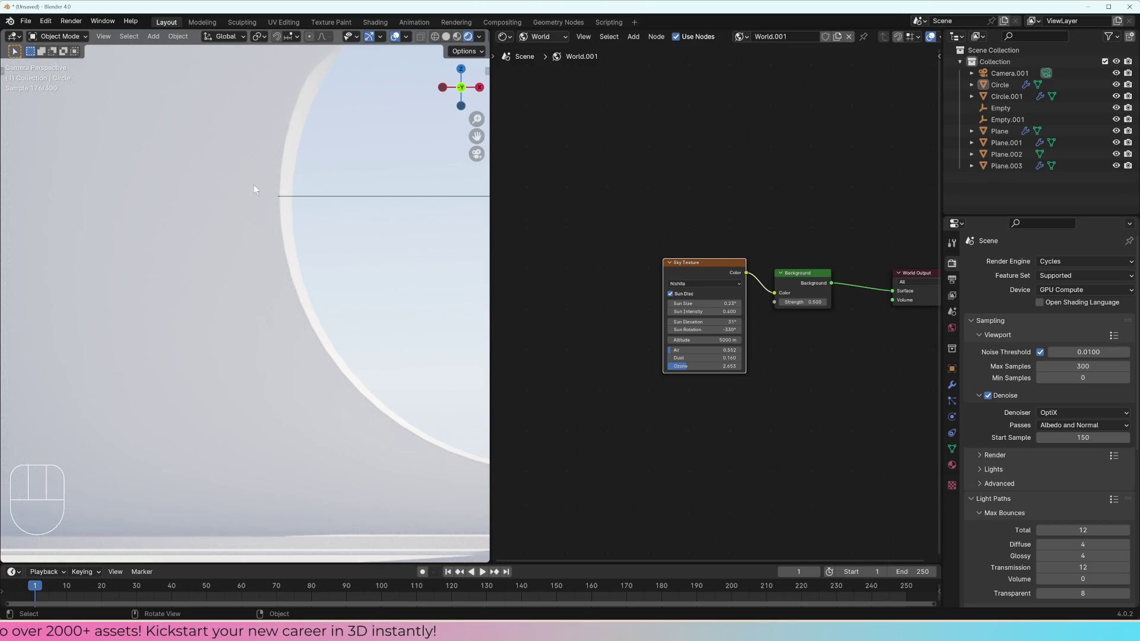
scroll(273, 262, "down", 5)
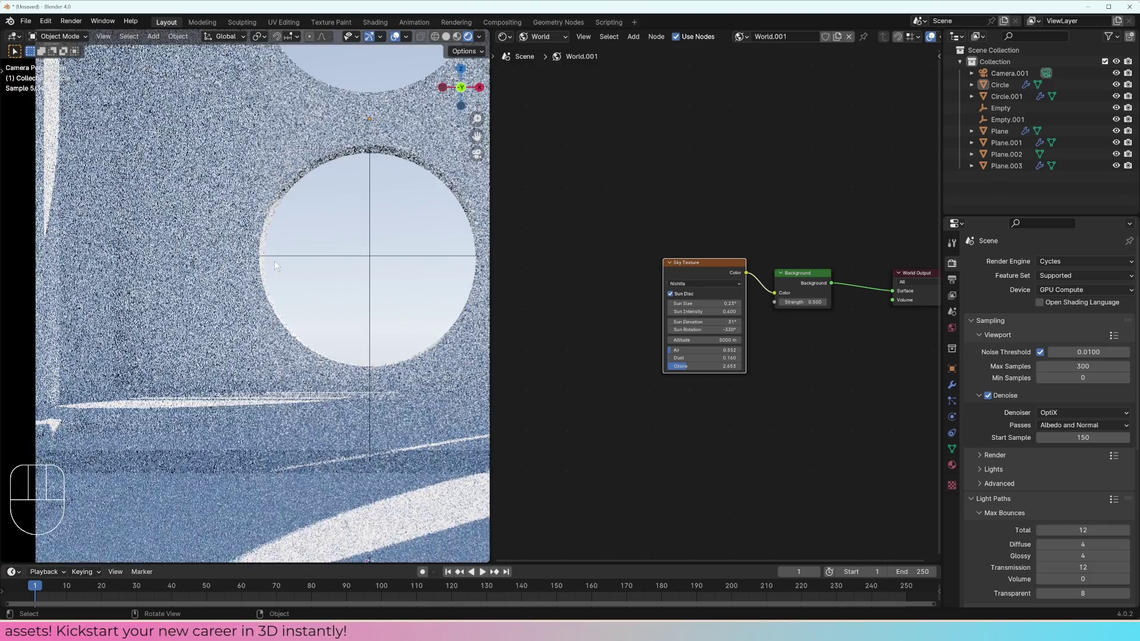
middle_click_drag(271, 270, 265, 297, "shift")
scroll(266, 297, "up", 1)
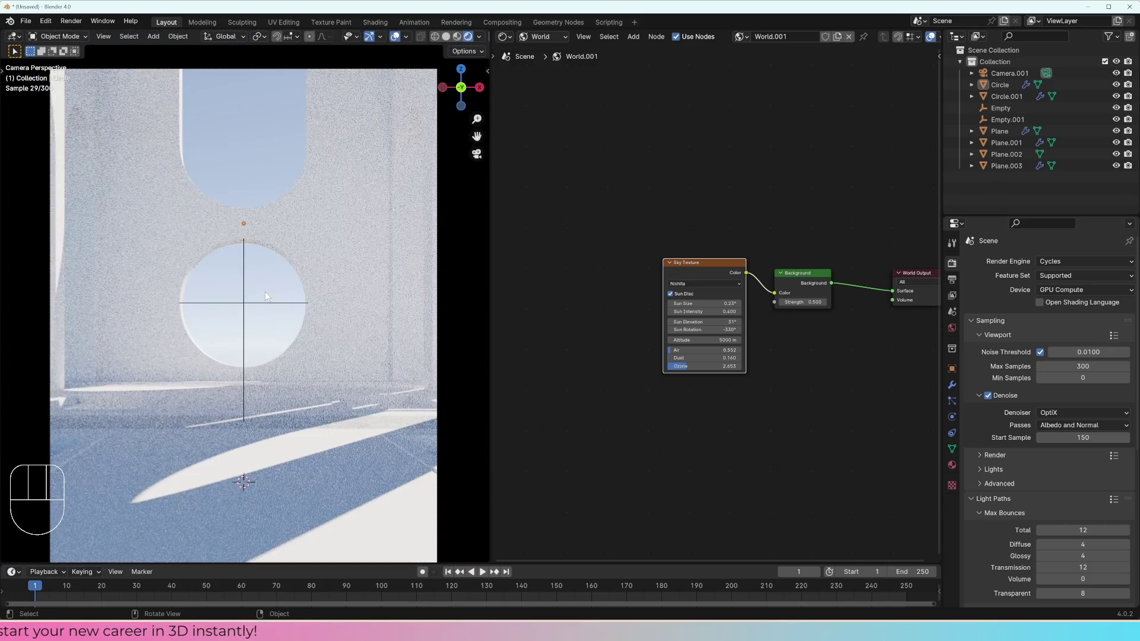
- Set all light path max bounces, from Total through Transparent, to 32
scroll(986, 401, "down", 4)
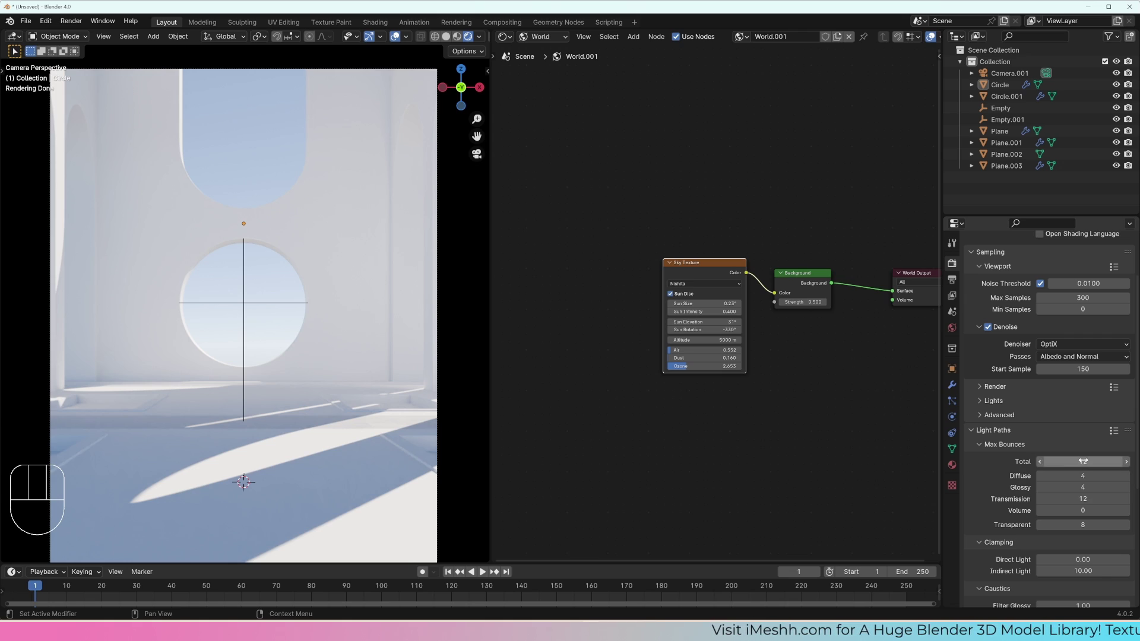
left_click_drag(1083, 462, 1083, 525)
type("32")
key("Return")
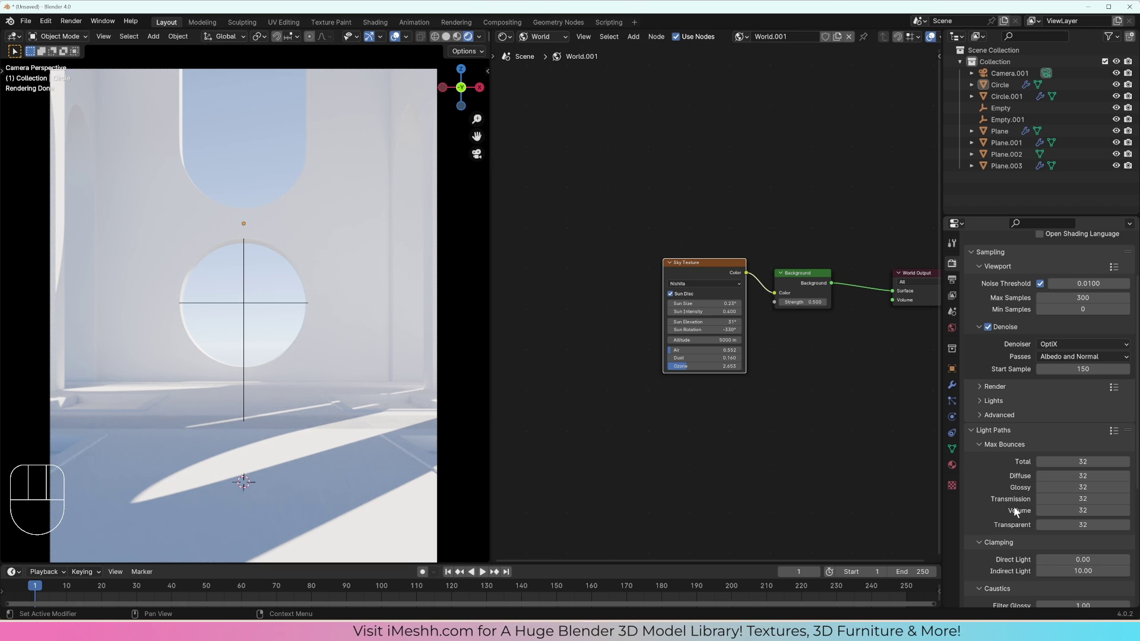
- Set the light path clamping for indirect light to 0 and recentre the camera frame
scroll(1045, 535, "down", 1)
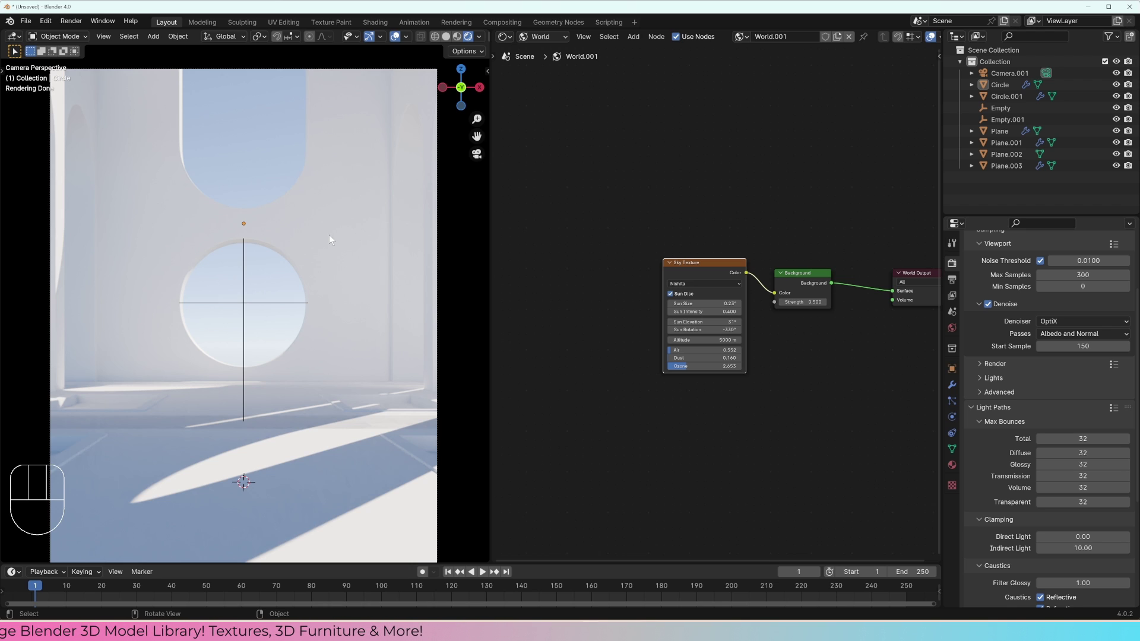
scroll(328, 234, "down", 1)
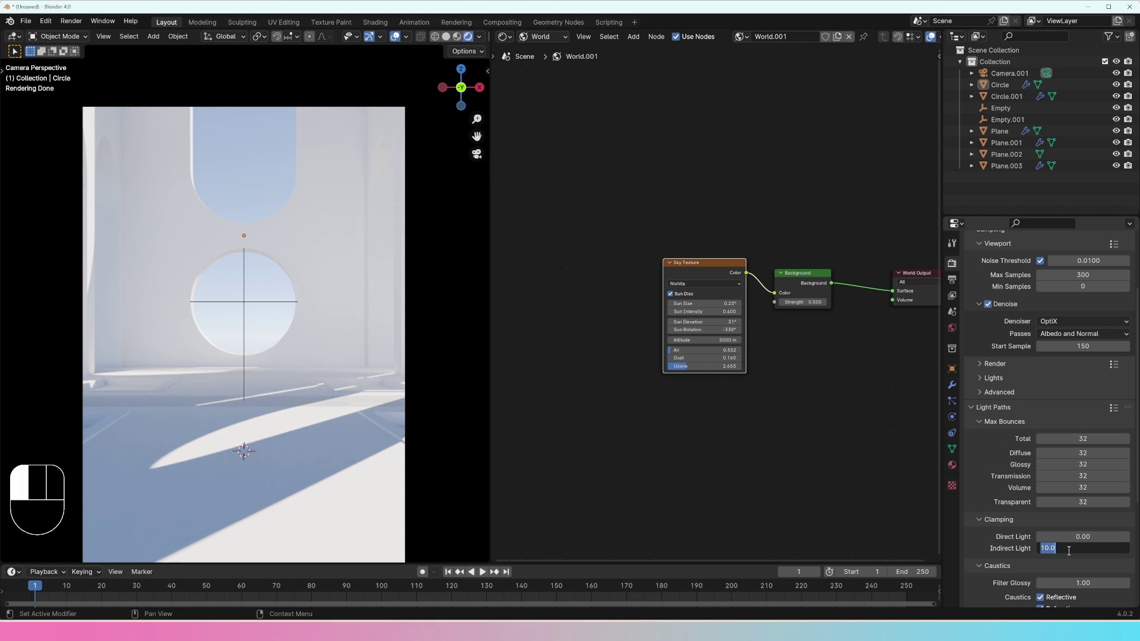
key("Return")
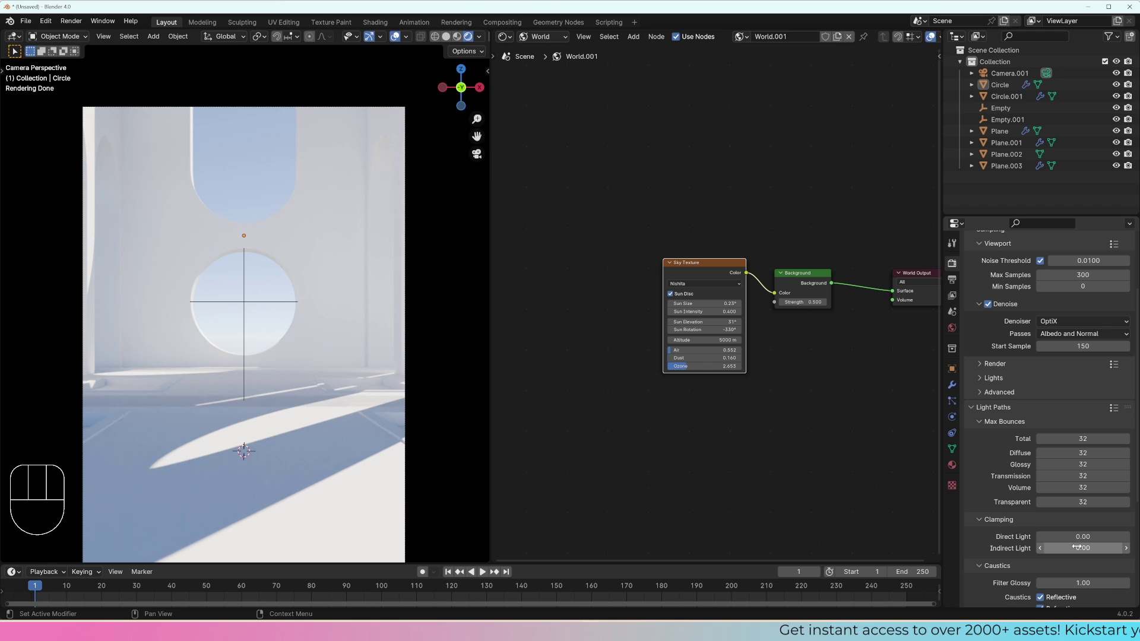
middle_click_drag(367, 346, 373, 330, "shift")
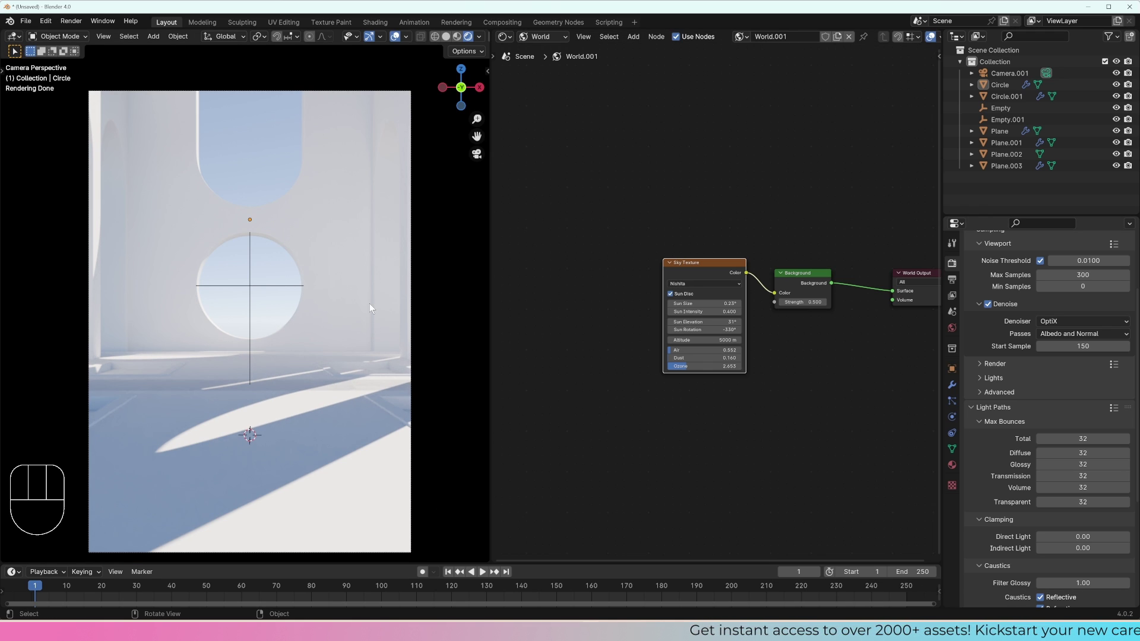
- Set the color management look to High Contrast
scroll(990, 420, "down", 8)
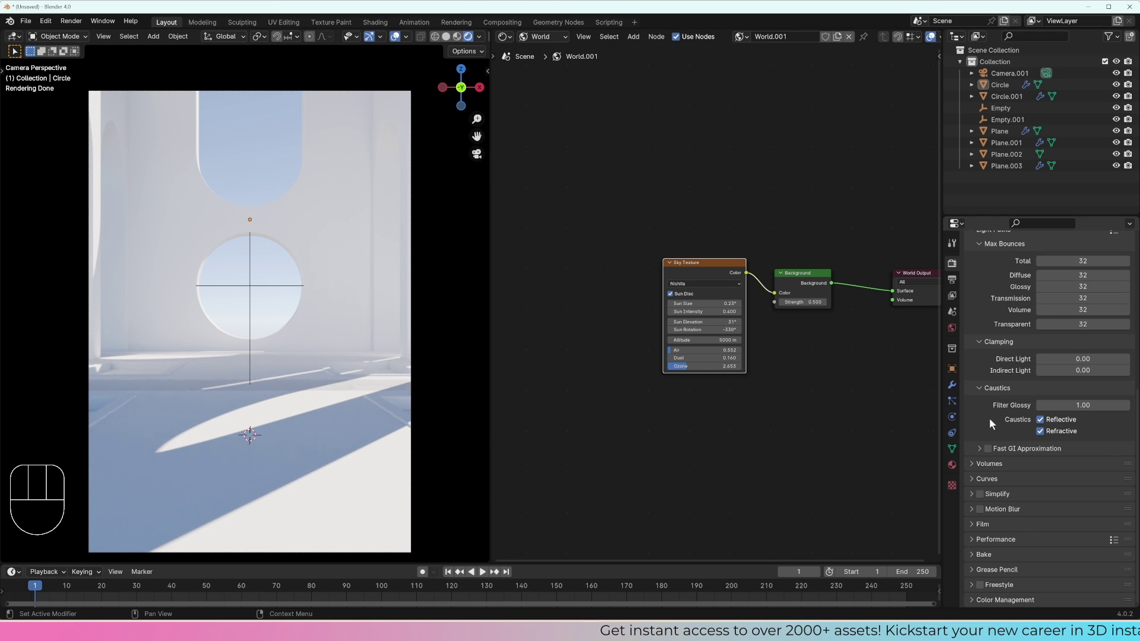
left_click(988, 600)
scroll(1020, 501, "down", 4)
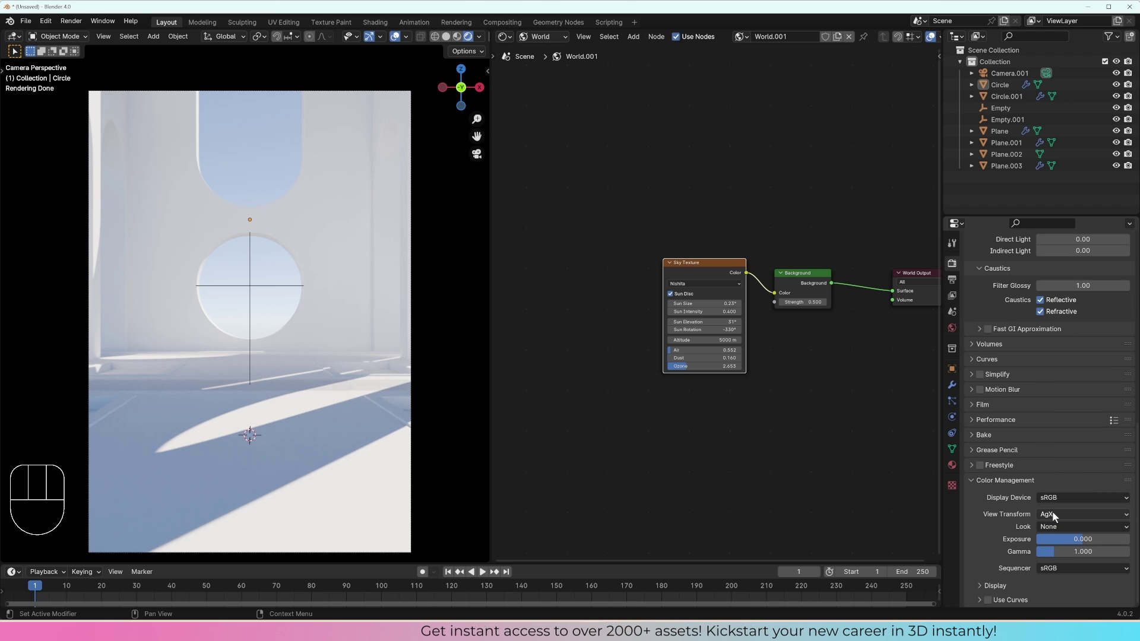
left_click(1058, 527)
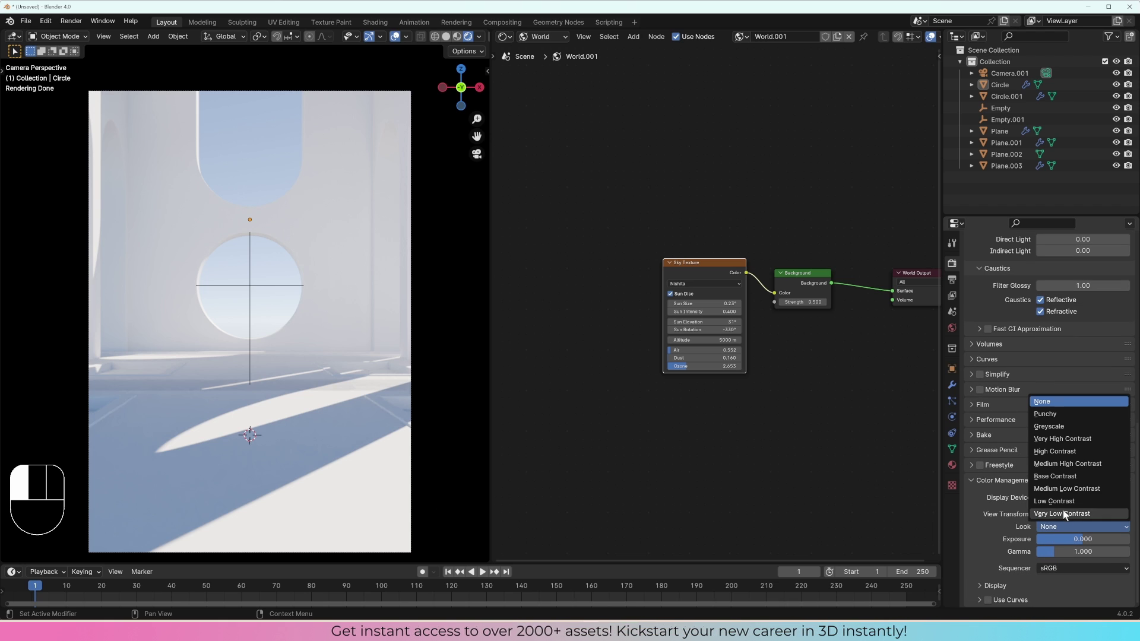
left_click(1063, 451)
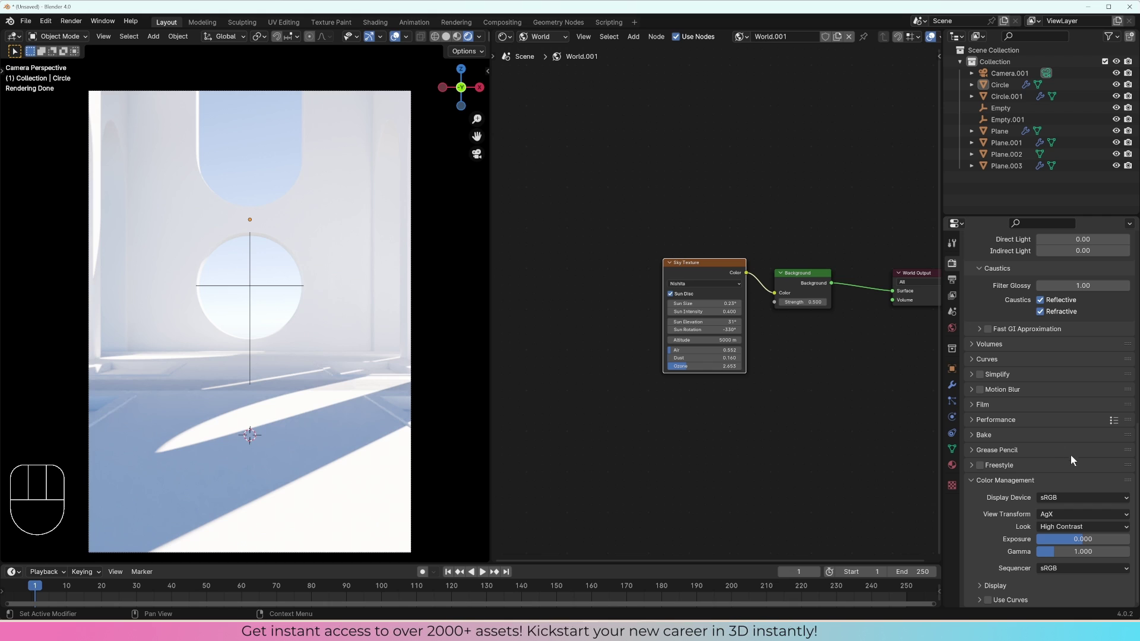